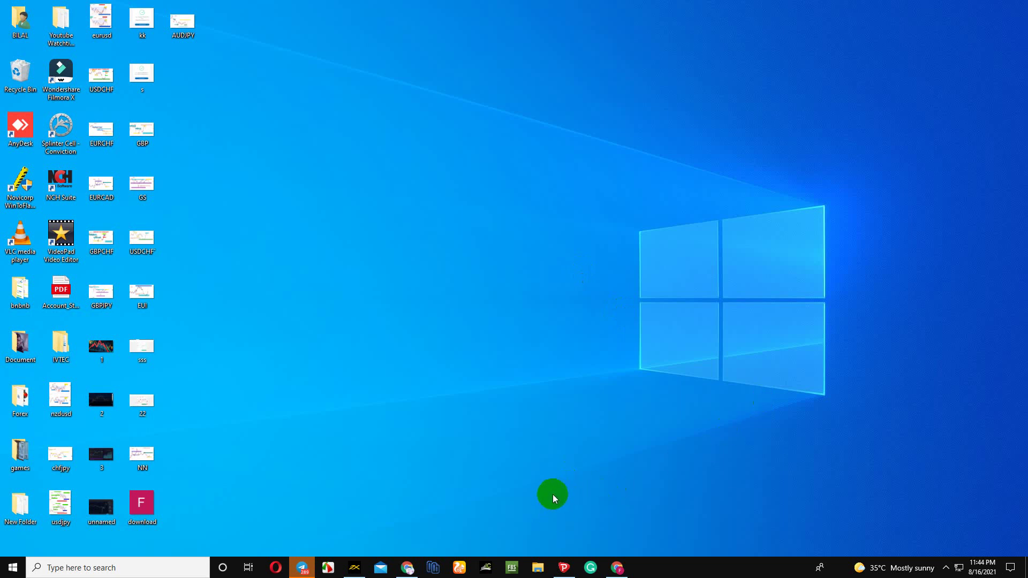
click(419, 564)
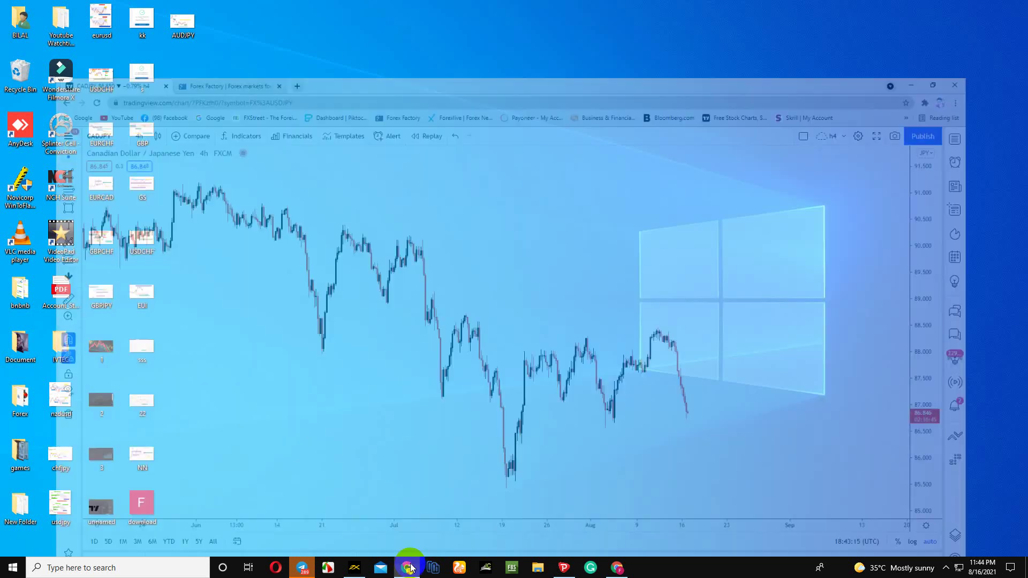
click(946, 565)
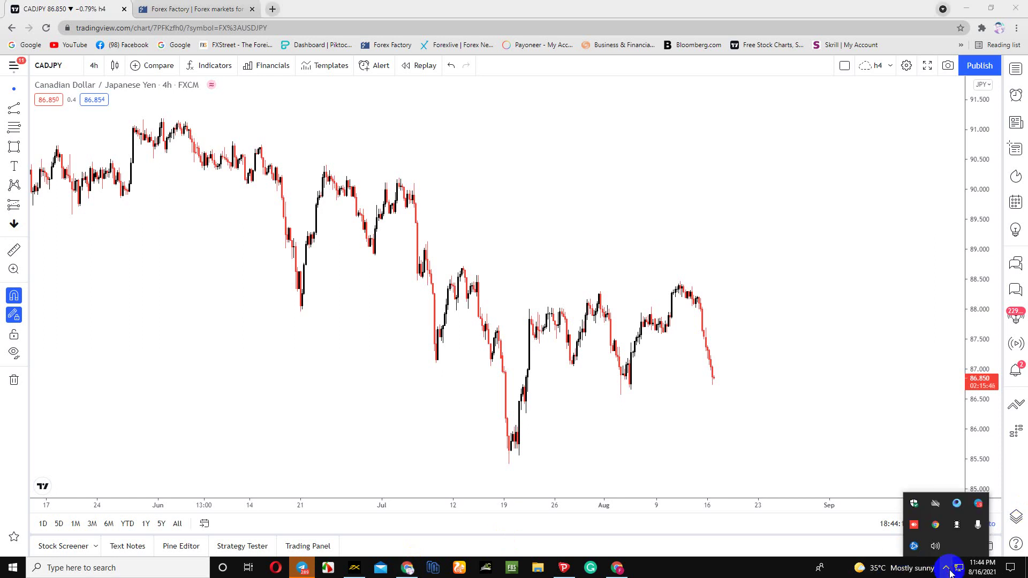
click(927, 549)
click(892, 560)
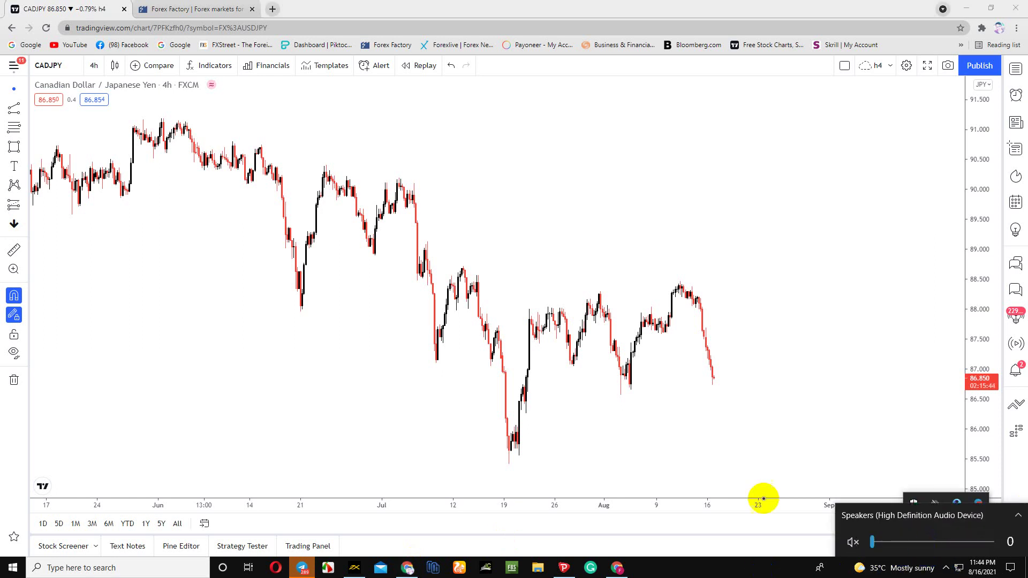
click(926, 450)
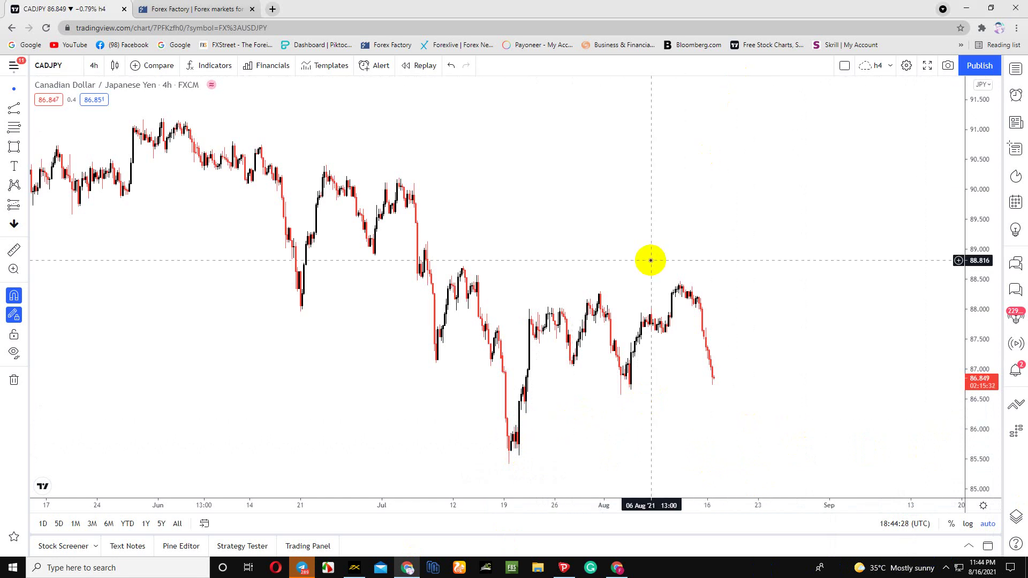
drag(516, 332, 530, 333)
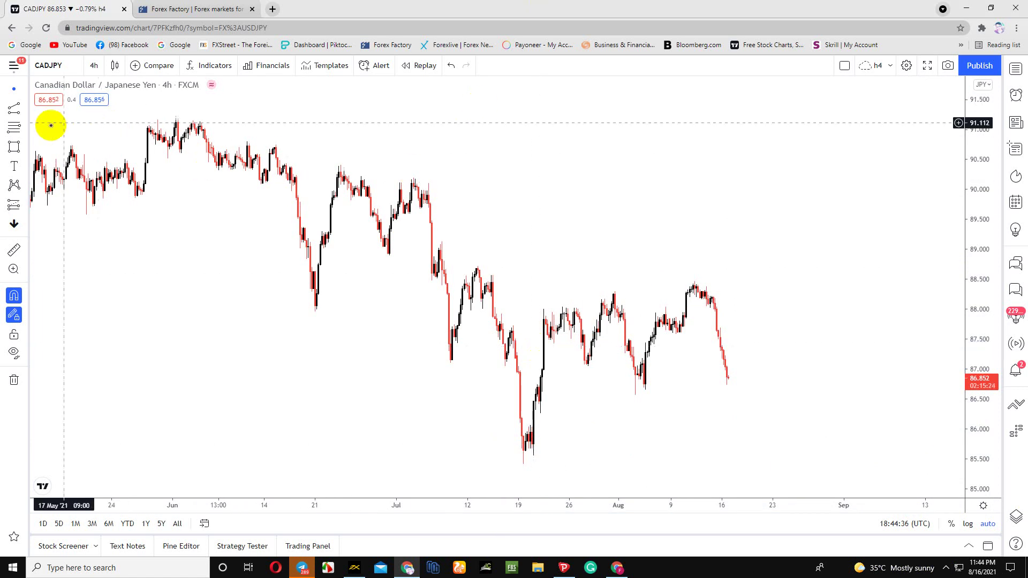
click(27, 113)
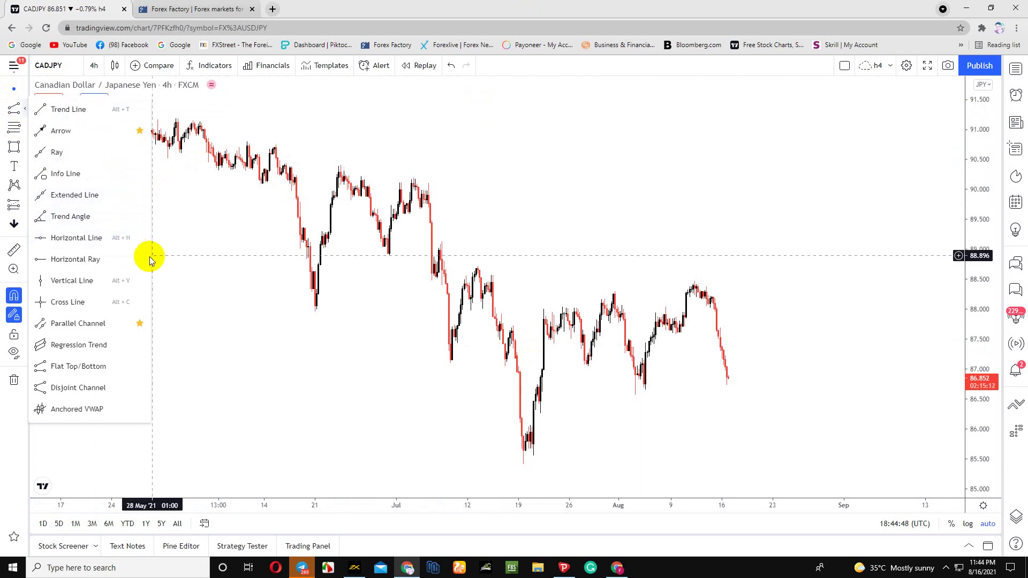
click(154, 198)
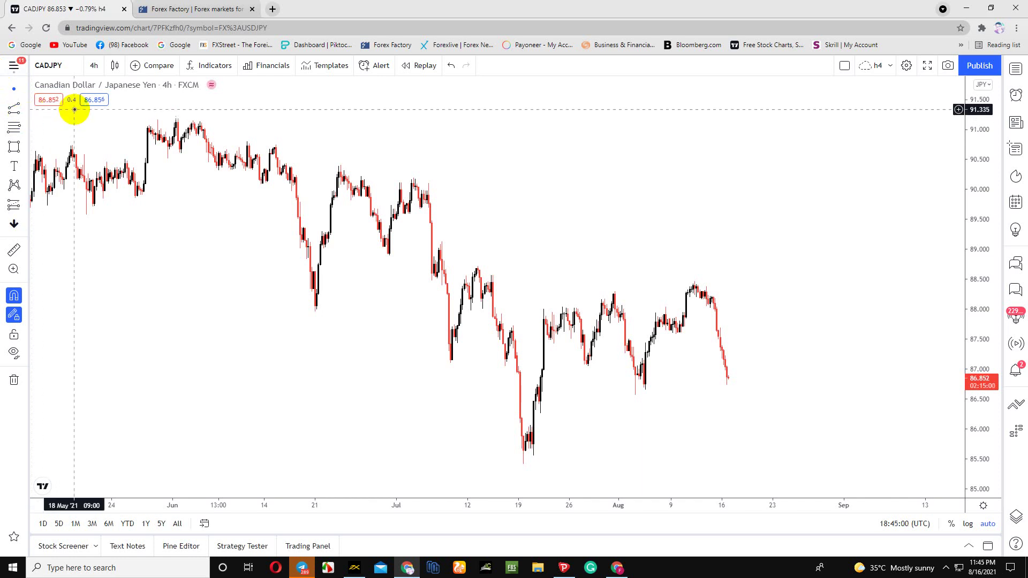
Step: Switch CADJPY to the 1M interval and frame candles from 2015 through August 2021
click(90, 69)
click(132, 432)
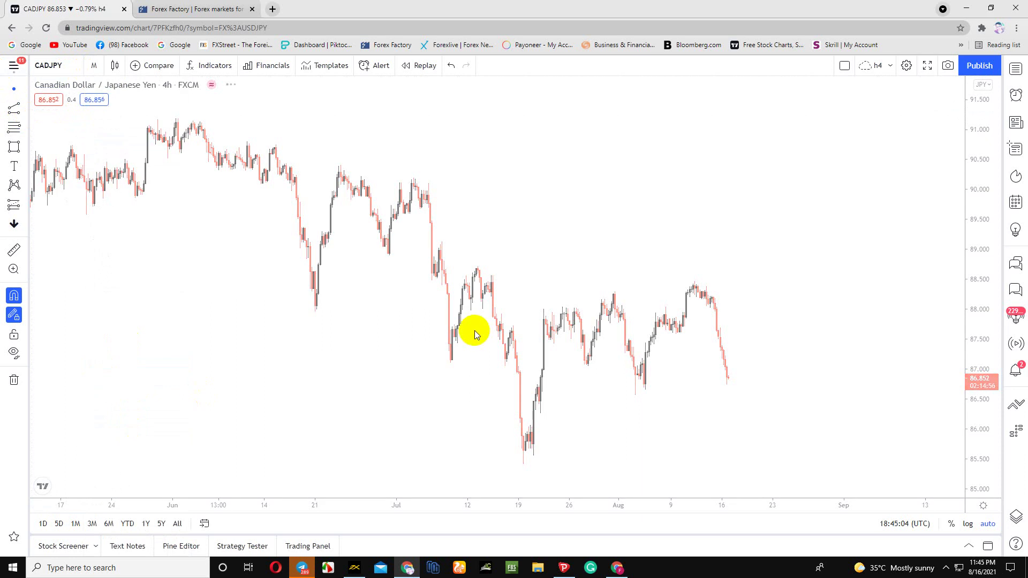
scroll(615, 301, up, 2)
scroll(686, 301, up, 2)
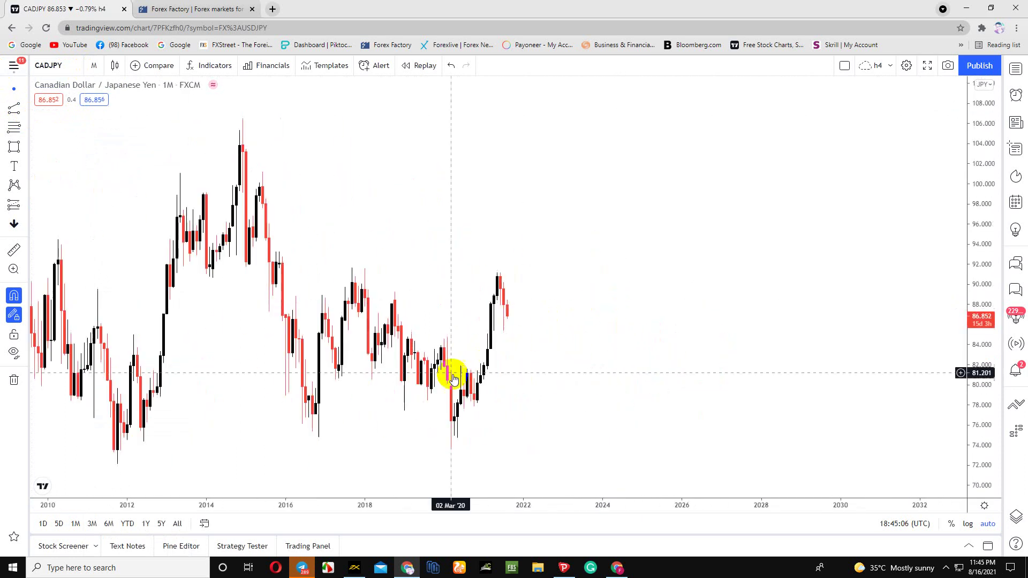
drag(452, 372, 658, 365)
scroll(546, 392, up, 1)
drag(500, 390, 756, 349)
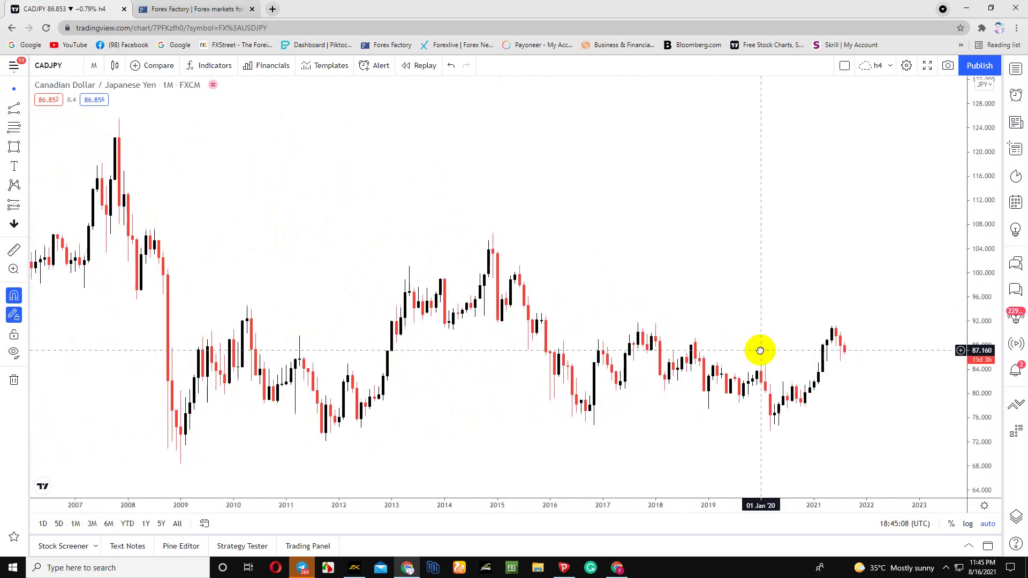
scroll(733, 362, up, 1)
scroll(736, 365, up, 1)
scroll(736, 365, up, 1)
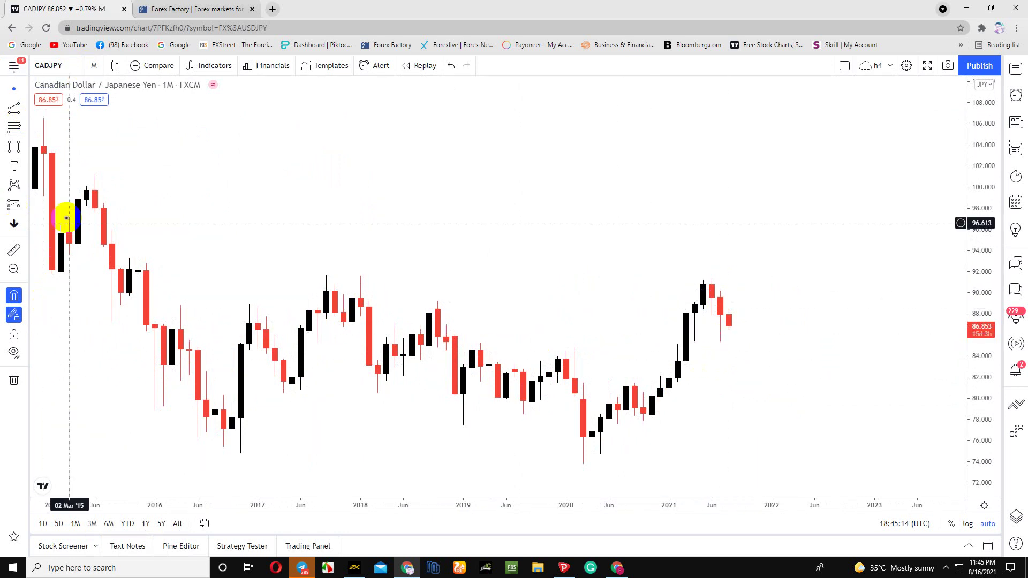
click(24, 113)
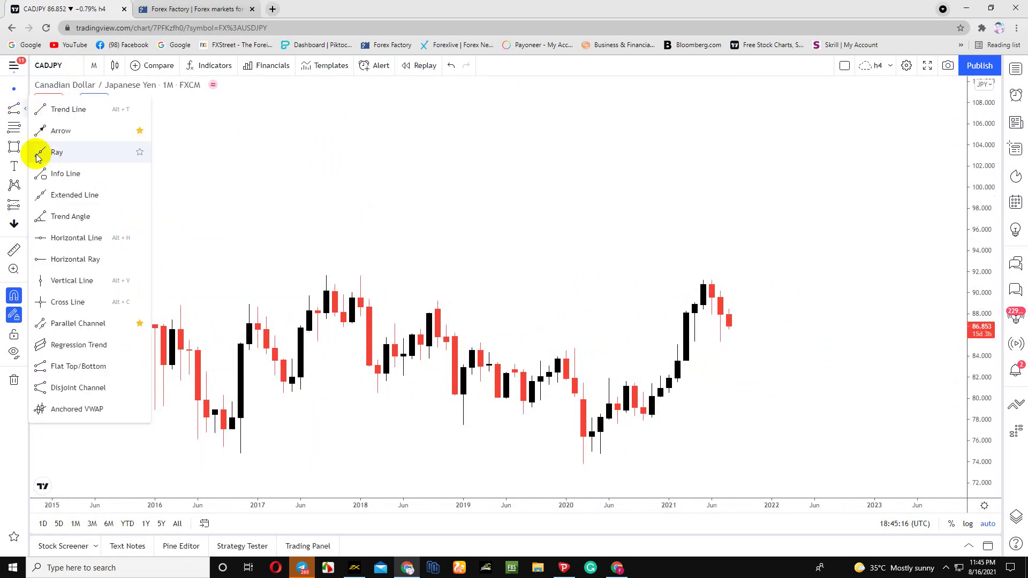
Step: Place horizontal rays at the 85.424 low and the 91.167 high
click(46, 259)
click(699, 345)
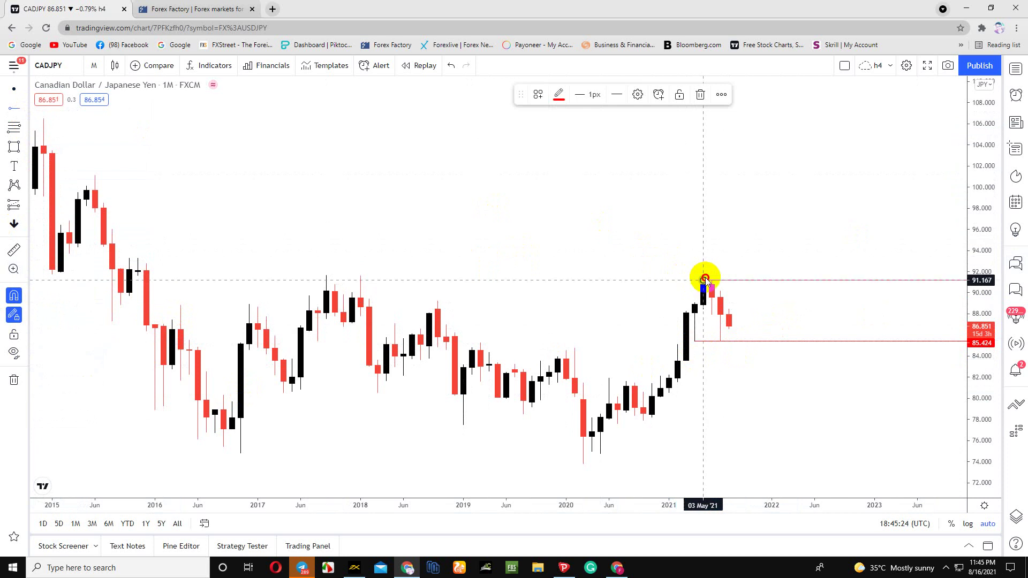
click(705, 280)
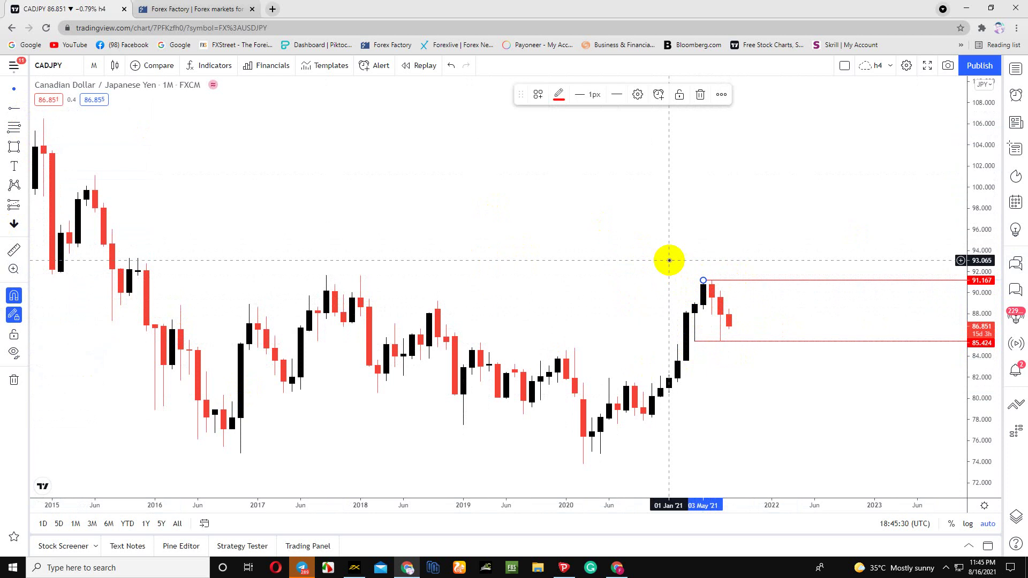
scroll(628, 294, up, 3)
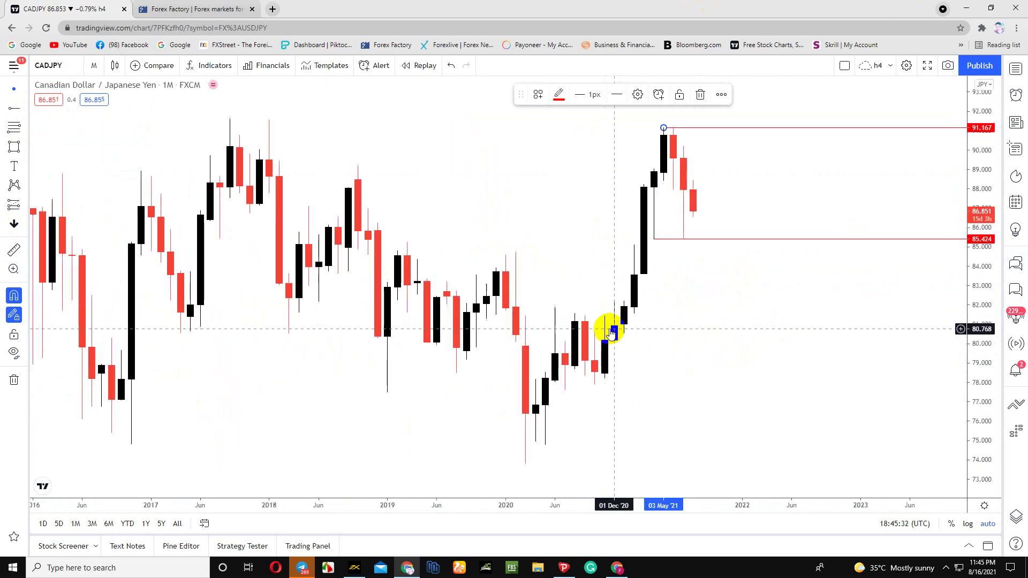
scroll(609, 329, down, 3)
scroll(607, 328, down, 2)
Step: Dismiss the chart's context menu and readjust the monthly chart's zoom
right_click(577, 308)
click(629, 189)
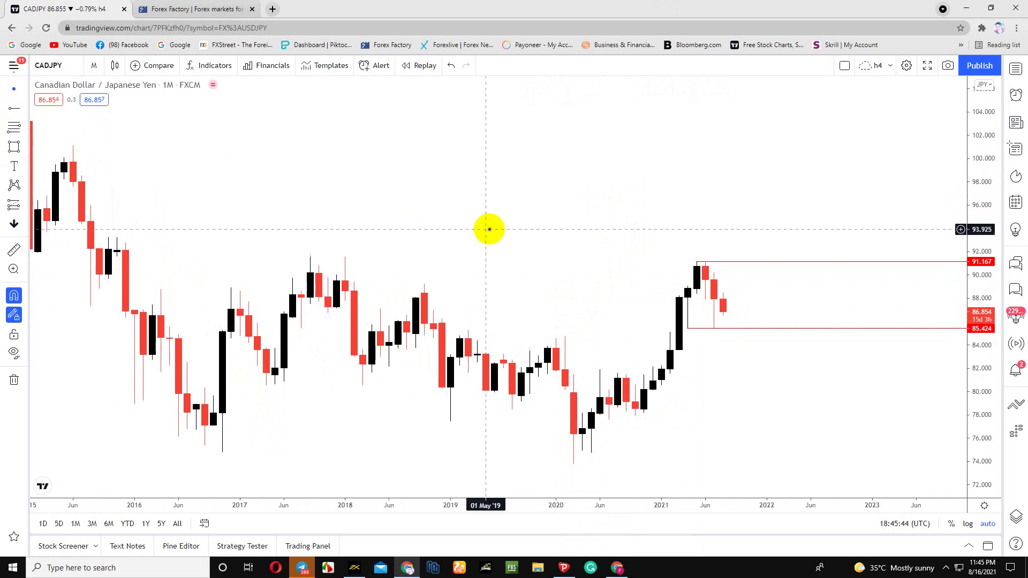
scroll(490, 230, down, 2)
scroll(492, 232, up, 2)
scroll(491, 231, down, 2)
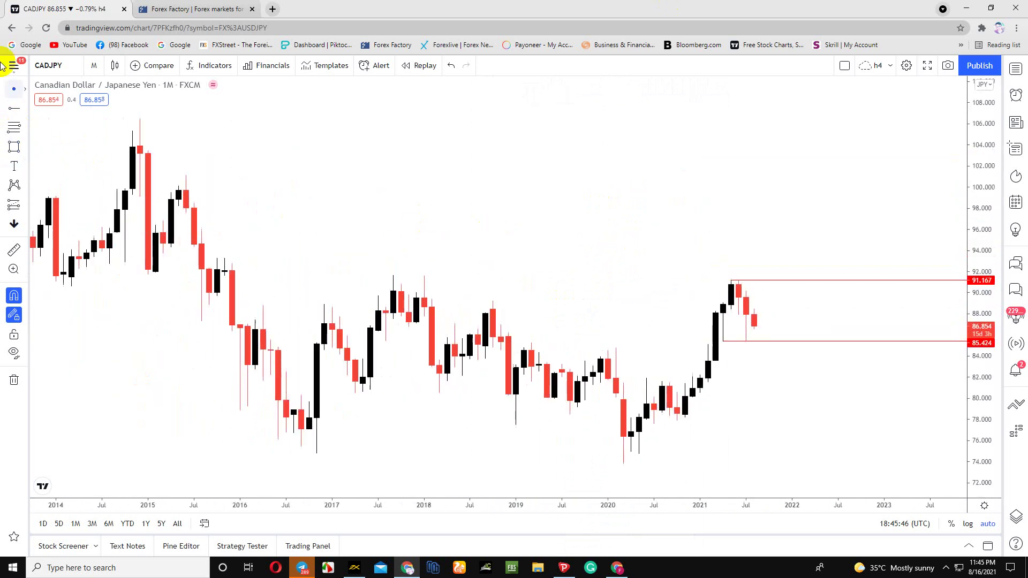
Step: Draw a trial regression trend from the 91.167 high down to Nov '19
click(25, 113)
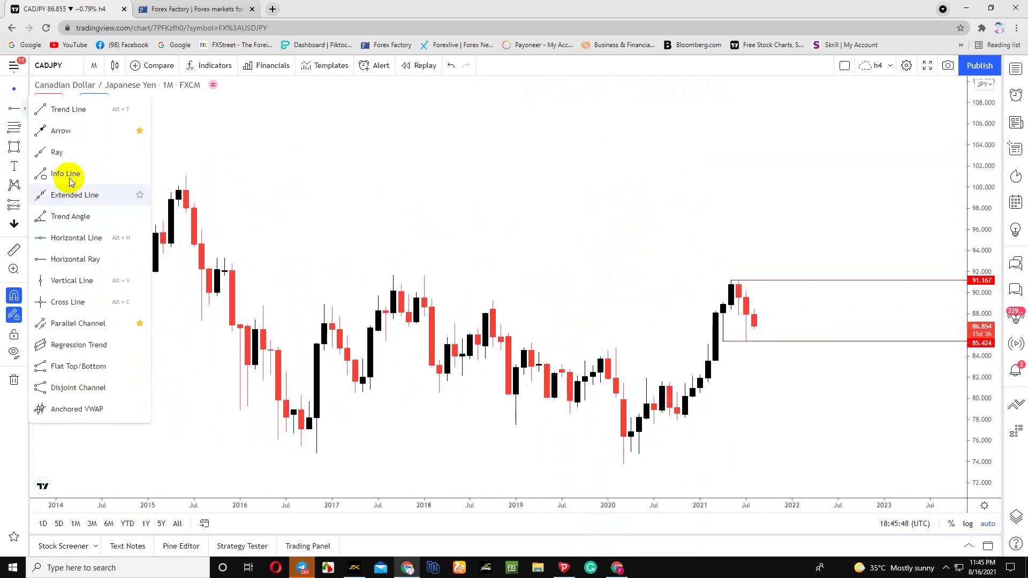
click(54, 344)
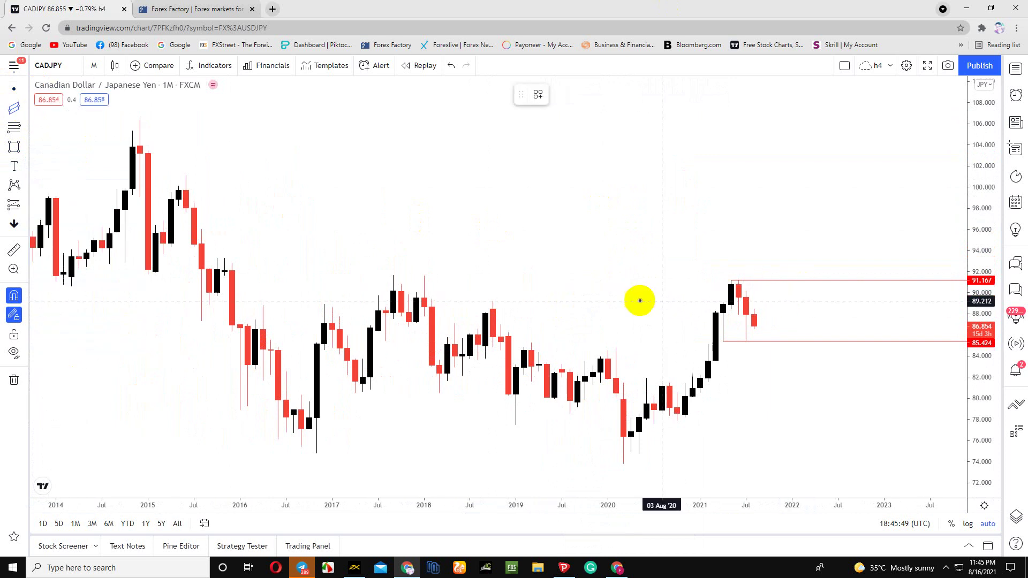
click(738, 280)
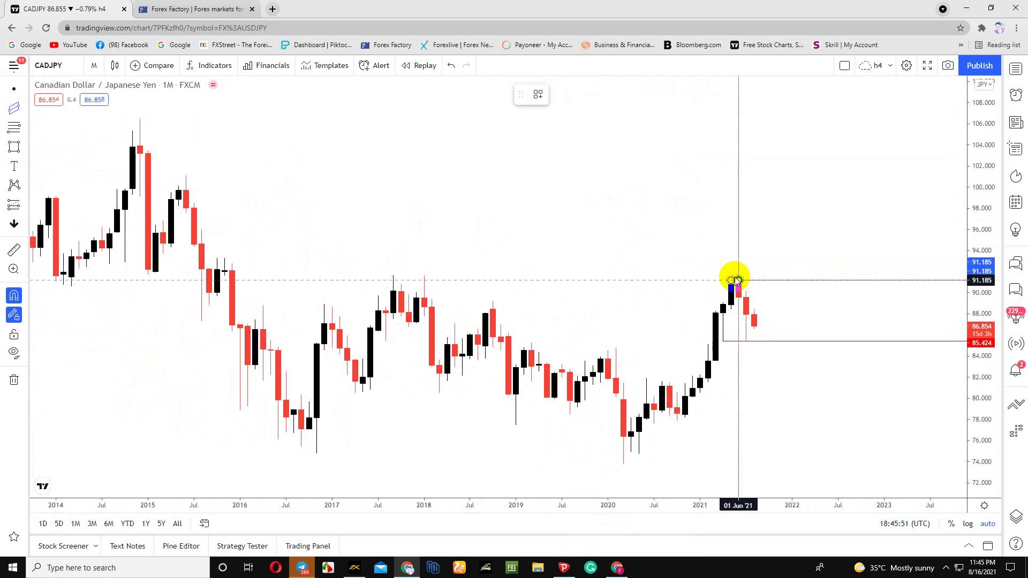
click(592, 423)
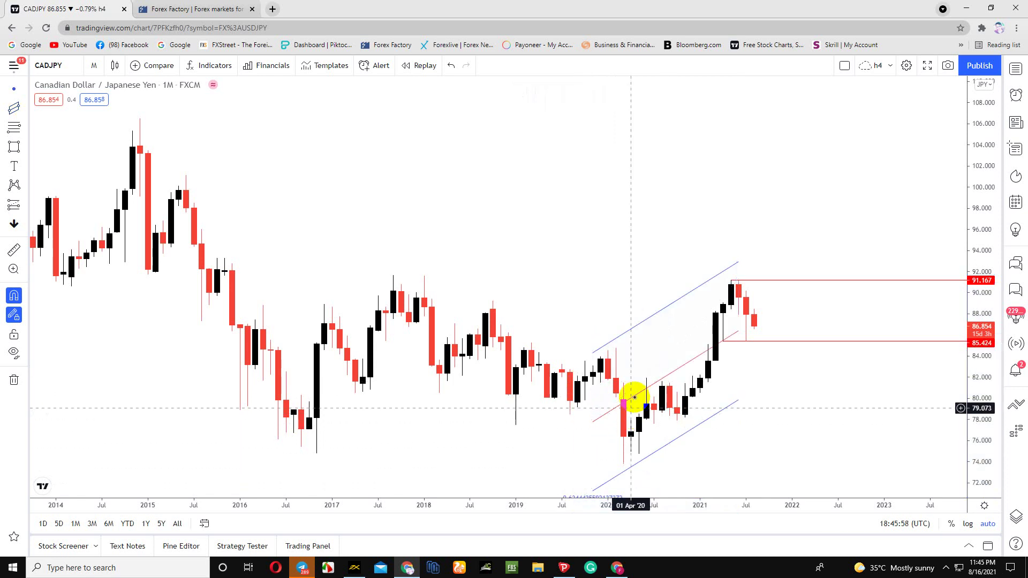
click(733, 304)
Step: Remove the regression channel from the chart
click(736, 267)
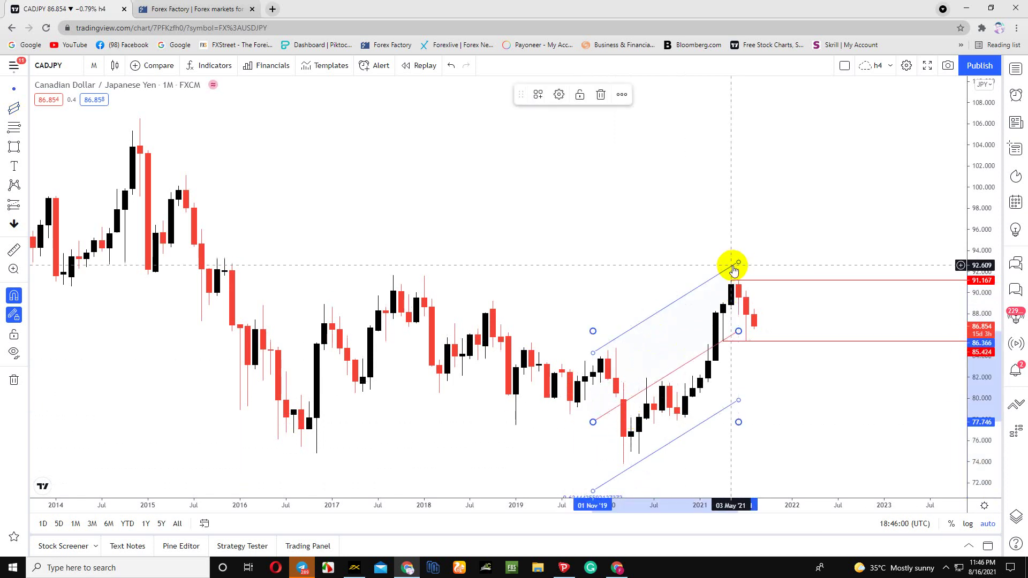
right_click(657, 289)
click(645, 321)
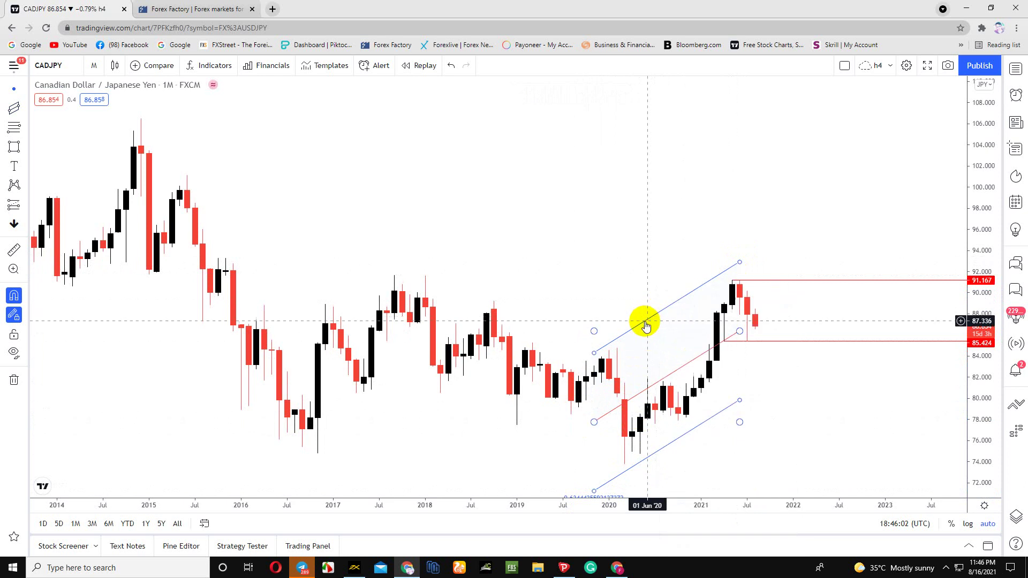
click(646, 324)
right_click(645, 324)
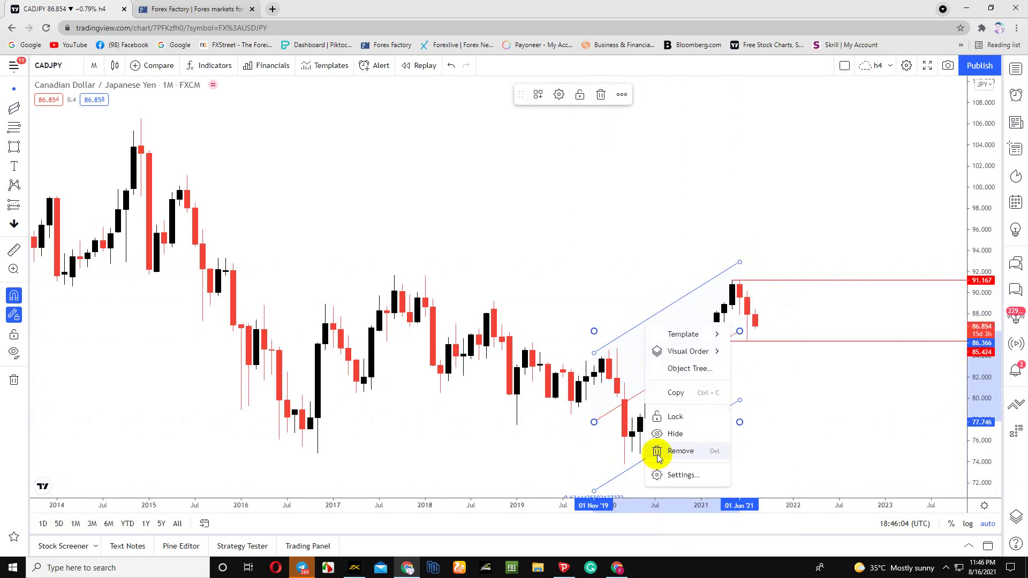
click(641, 451)
Step: Change to the 1W interval and zoom out to span 2018 to August 2021
click(94, 66)
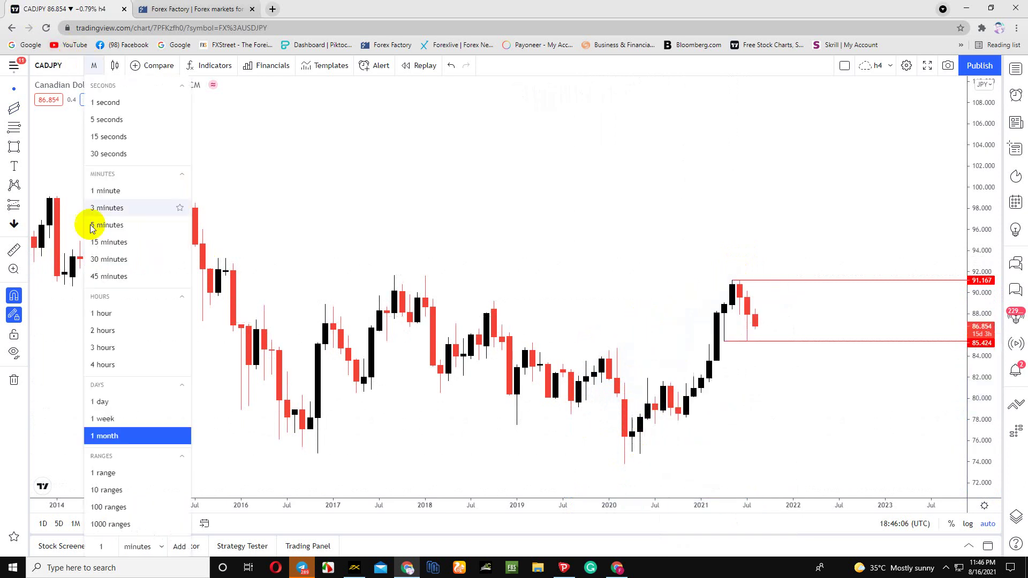
click(118, 419)
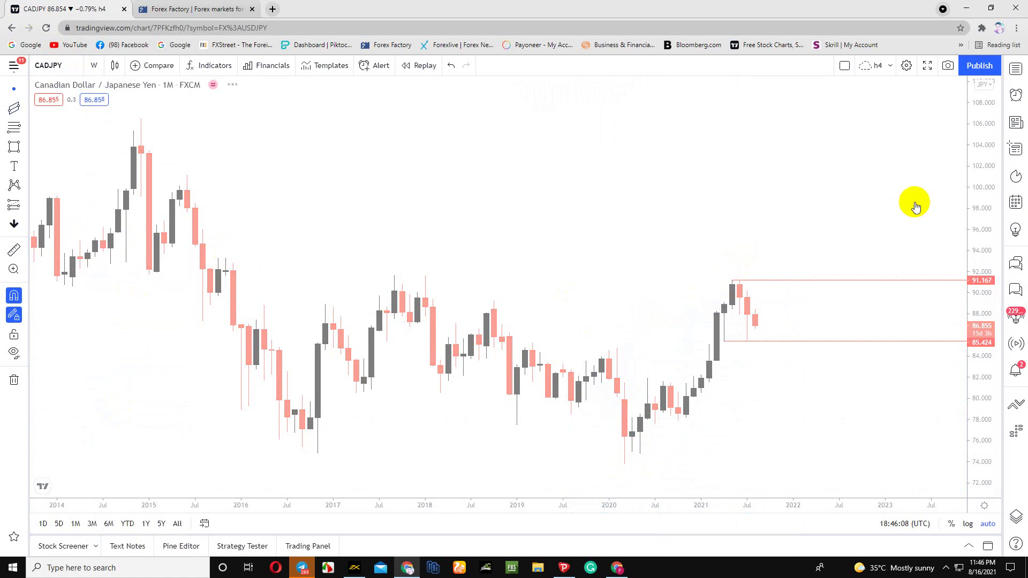
scroll(918, 200, up, 5)
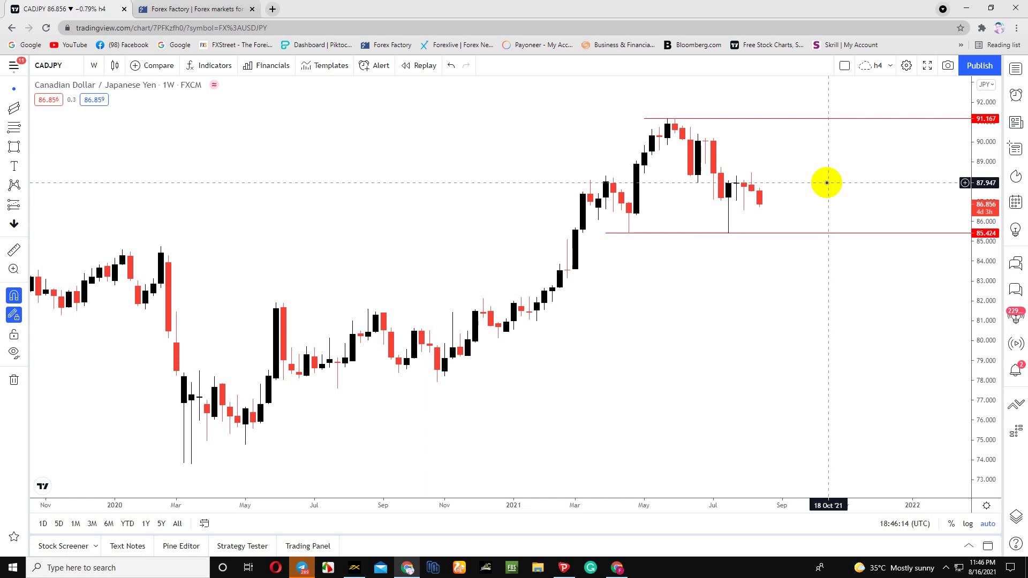
scroll(713, 213, down, 2)
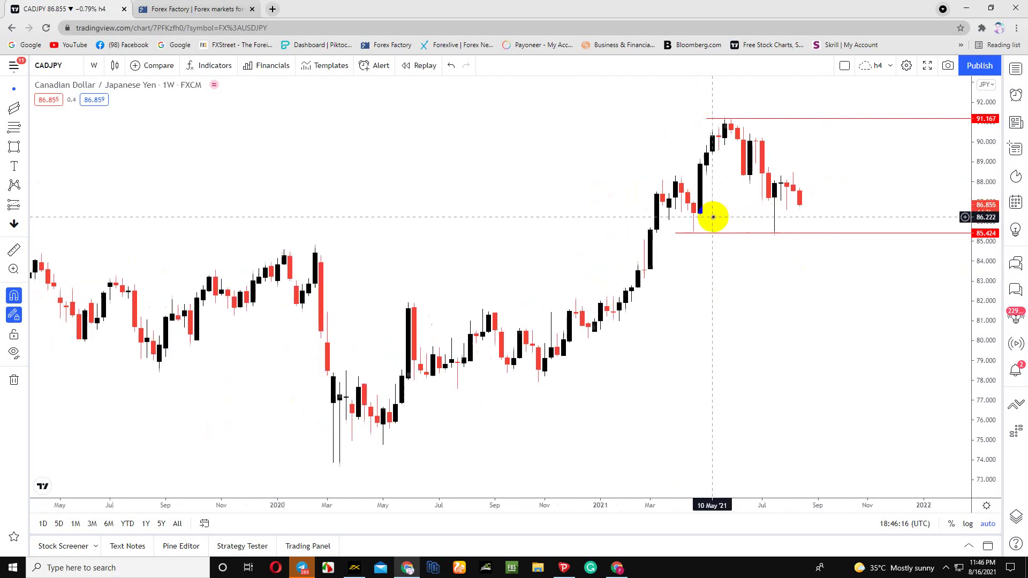
mouse_move(14, 107)
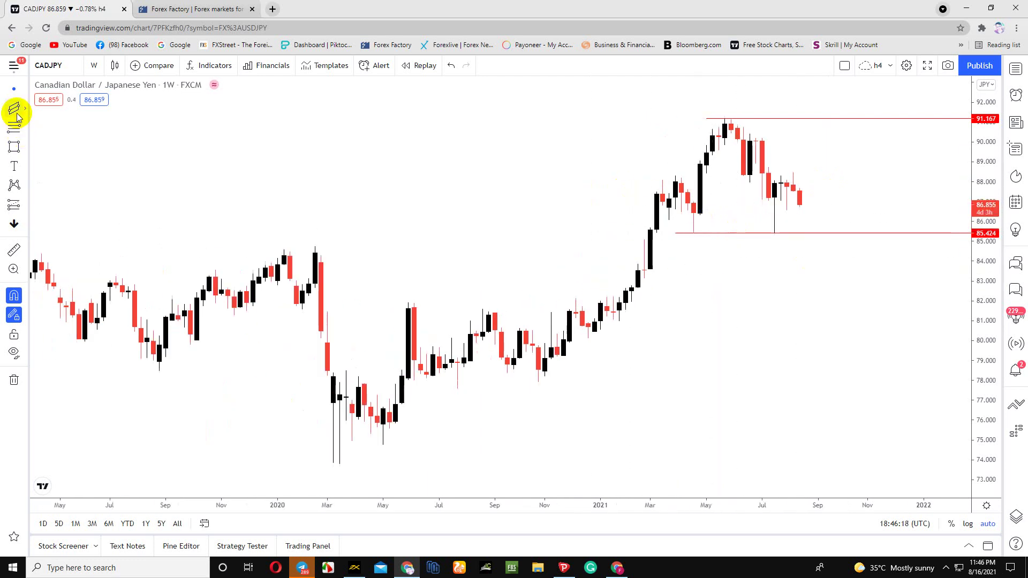
scroll(165, 264, down, 2)
scroll(246, 300, down, 2)
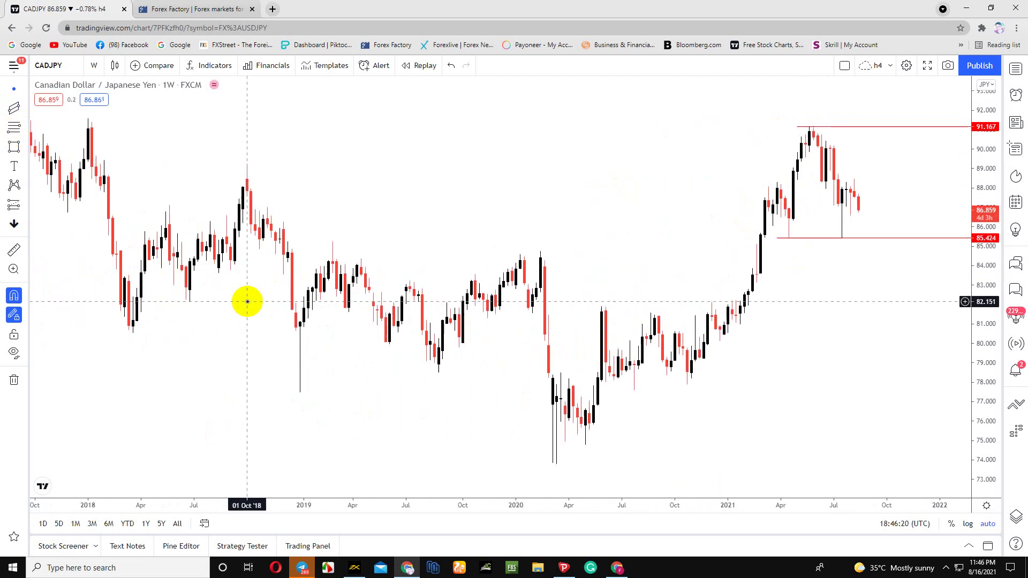
click(25, 109)
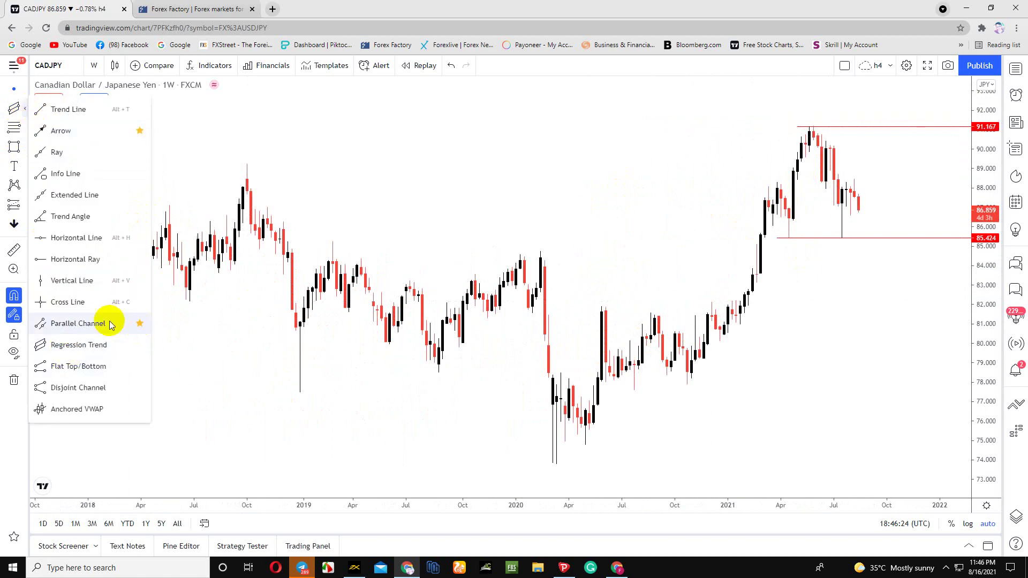
Step: Draw a parallel channel from the 2021 high to 75.125 in Sep '19, extended to September 2021
click(104, 328)
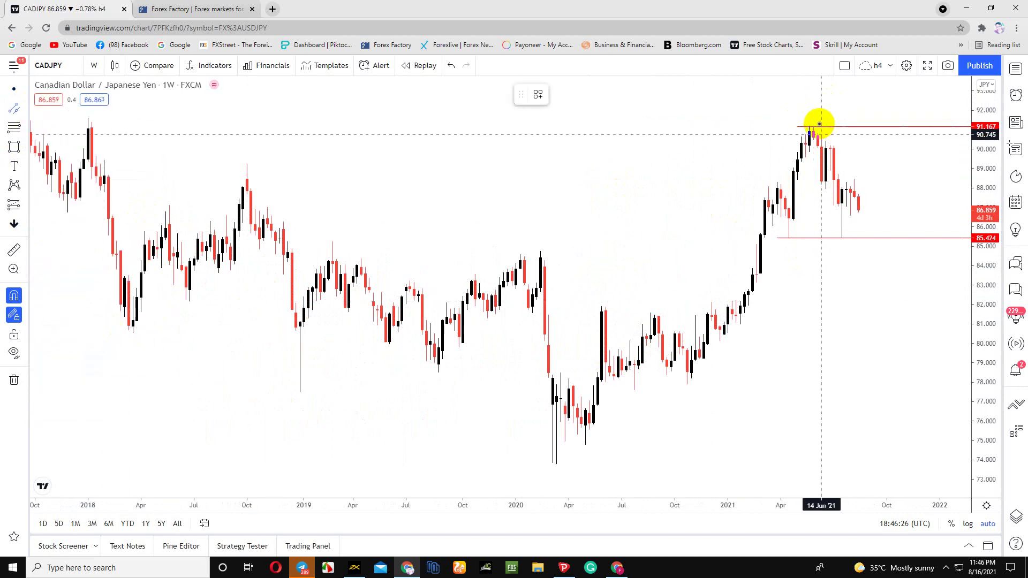
click(799, 127)
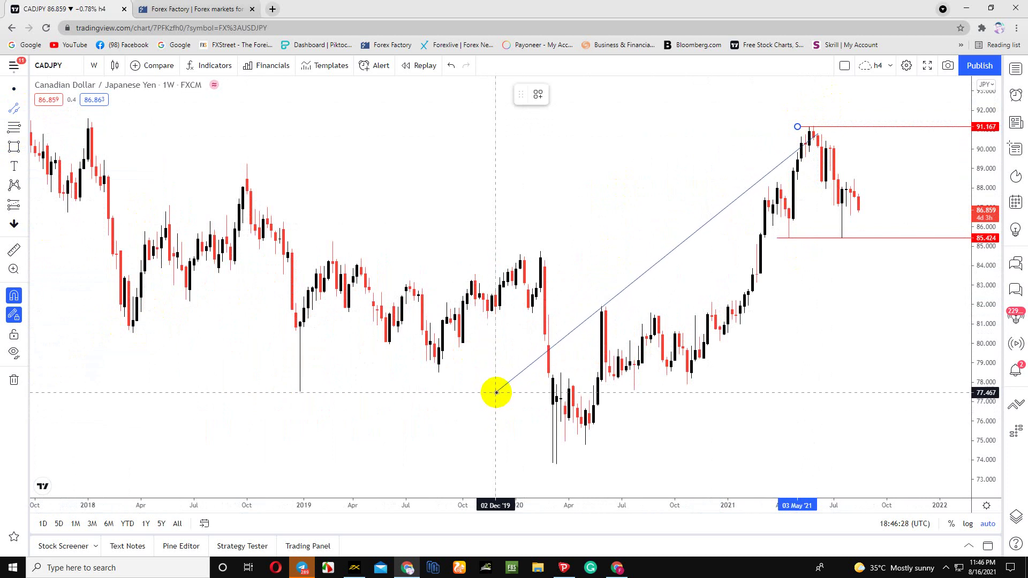
key(Escape)
click(14, 109)
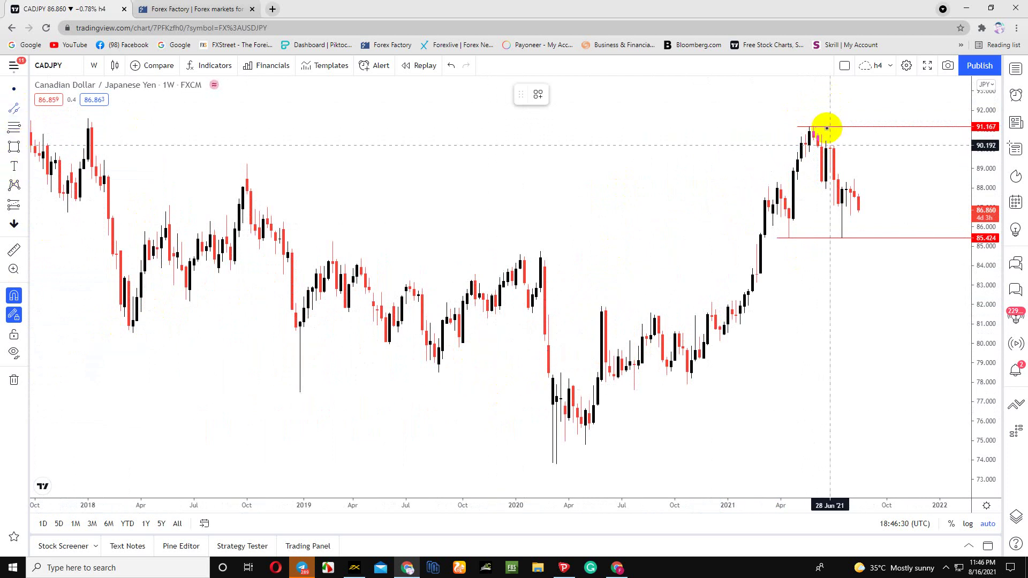
drag(811, 124, 451, 438)
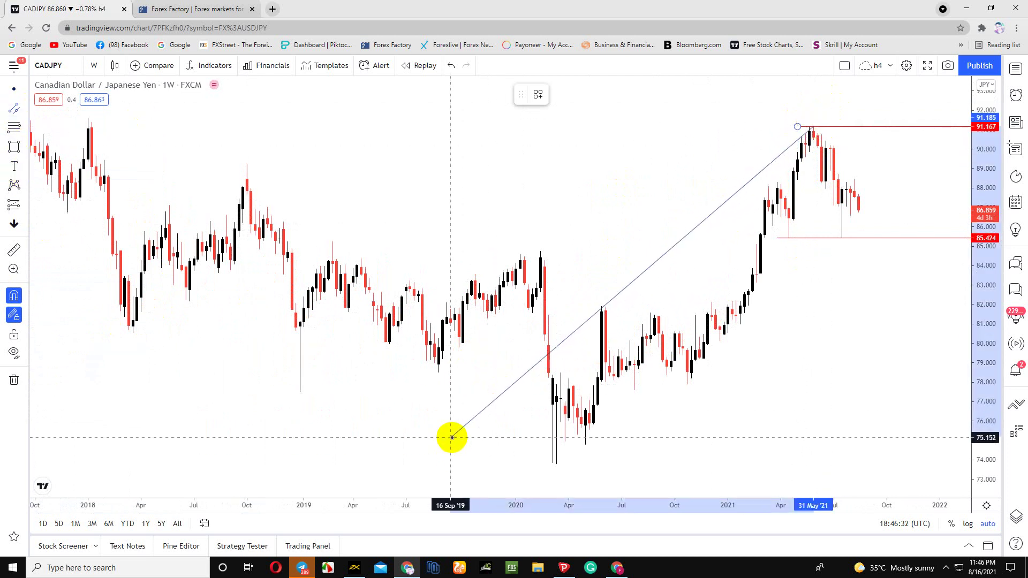
click(695, 375)
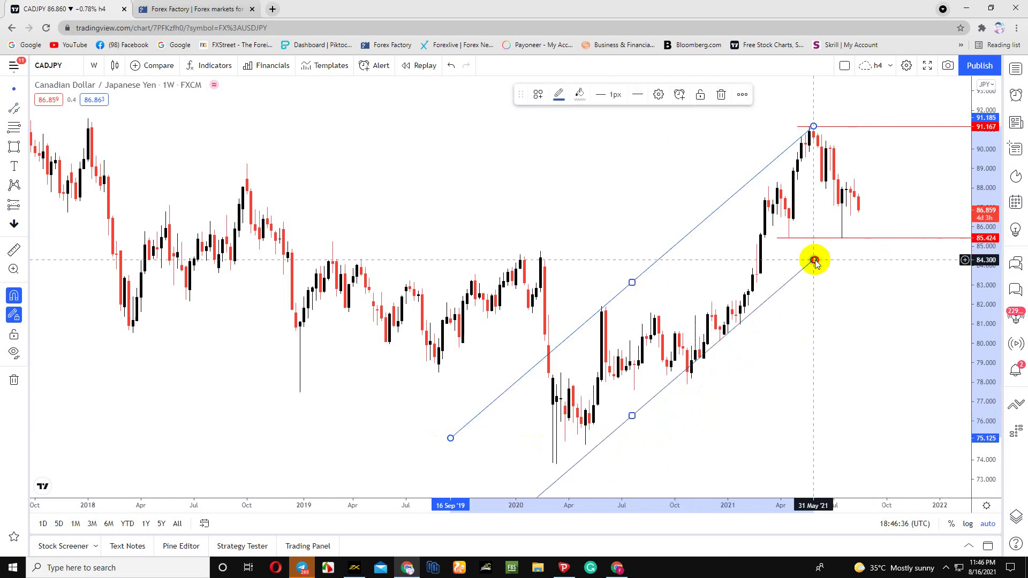
mouse_move(813, 260)
mouse_down()
mouse_move(876, 236)
mouse_move(886, 198)
mouse_up()
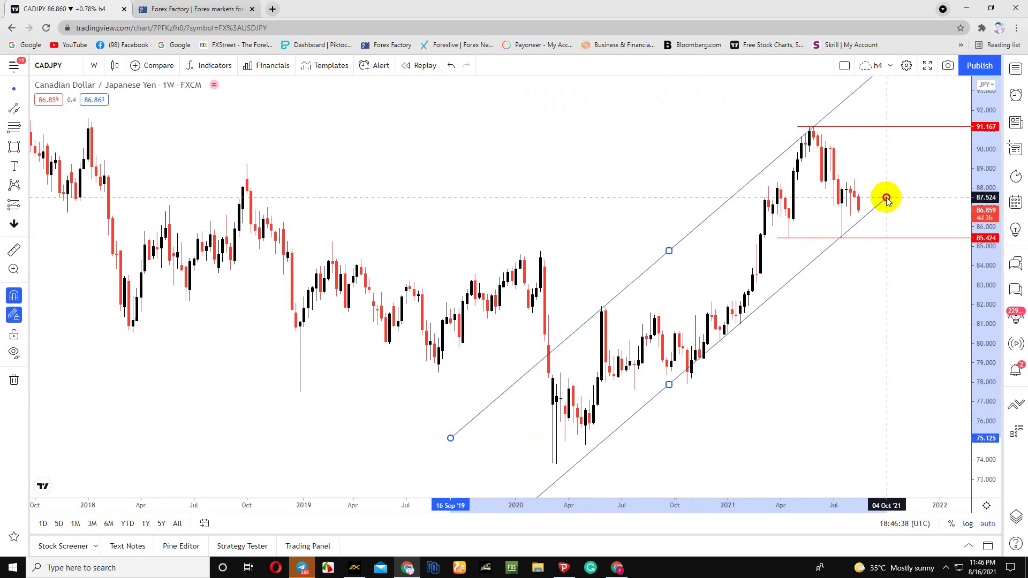
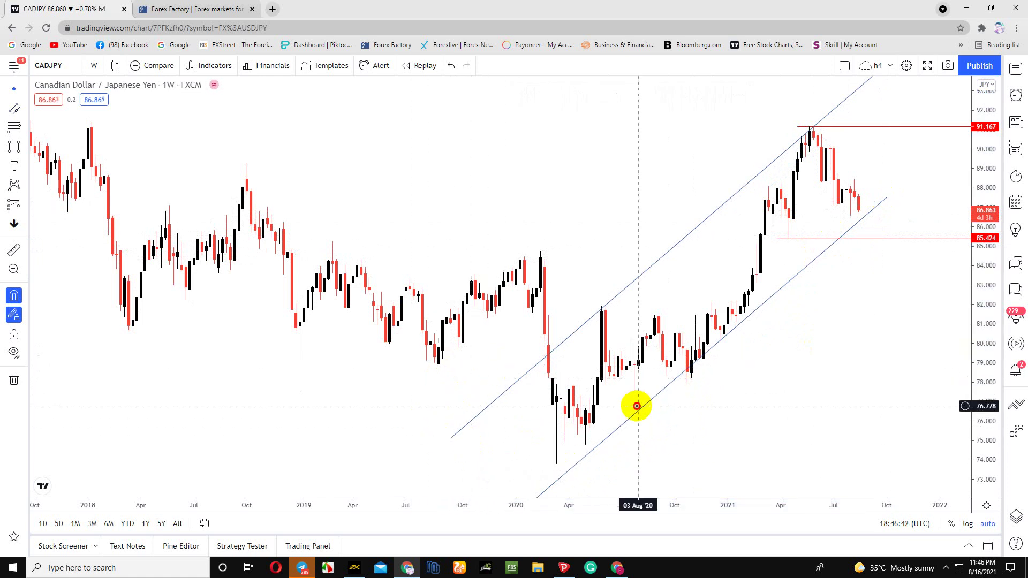
Step: Drag the parallel channel's lower line onto the 2020–2021 weekly lows, then zoom the chart out
click(637, 410)
drag(669, 386, 694, 383)
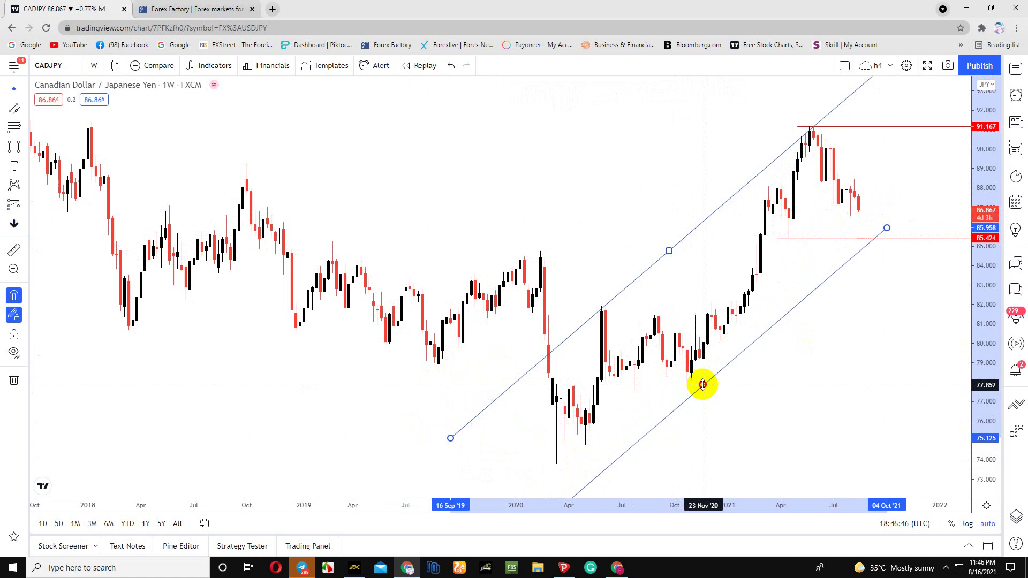
mouse_move(694, 383)
mouse_down()
mouse_move(719, 361)
mouse_move(700, 367)
mouse_up()
click(486, 284)
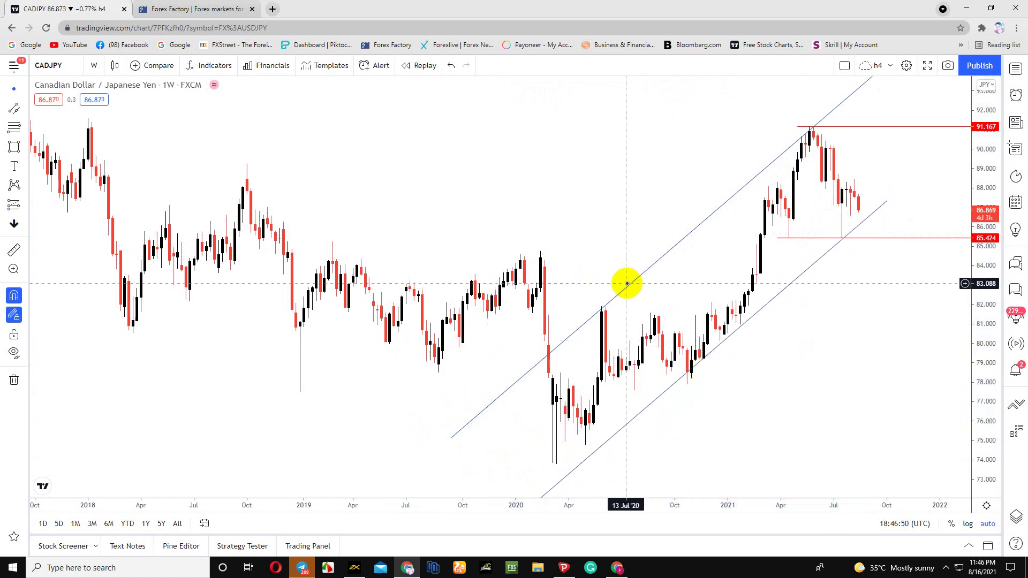
scroll(624, 282, up, 3)
scroll(562, 318, down, 2)
scroll(550, 321, down, 2)
scroll(544, 325, down, 2)
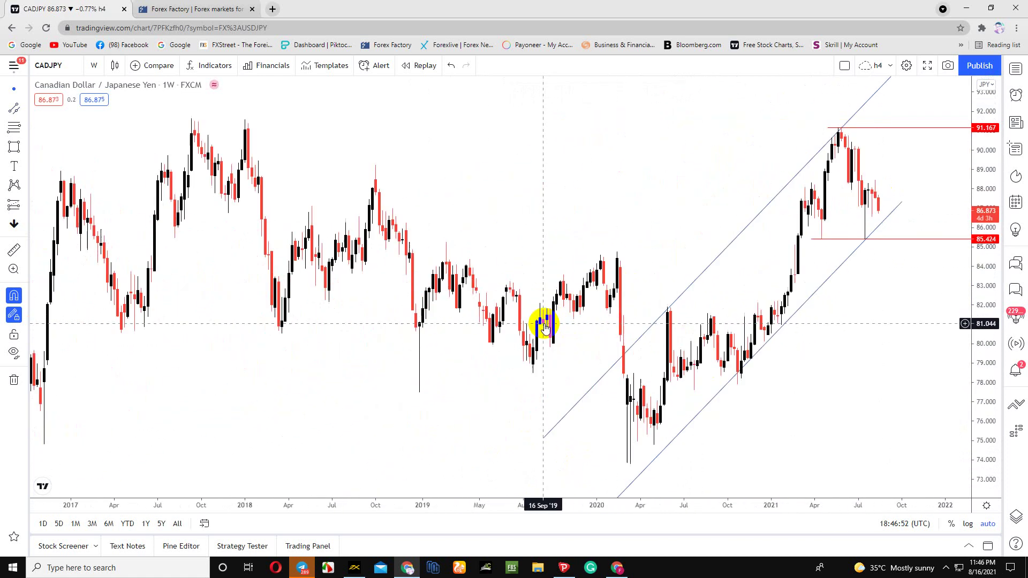
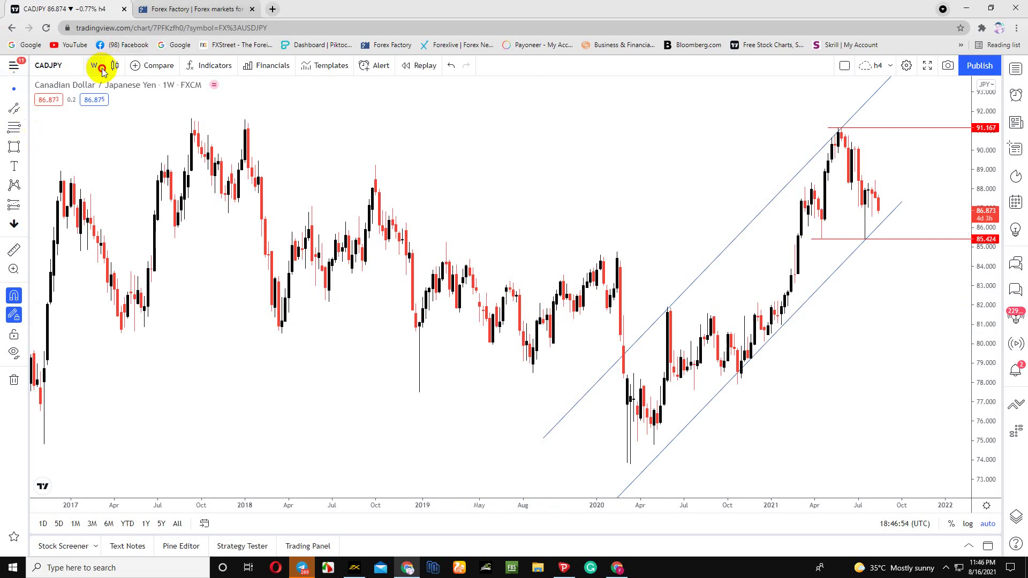
Step: Switch the CADJPY chart from weekly to 1-day candles and adjust the zoom
click(102, 69)
click(97, 404)
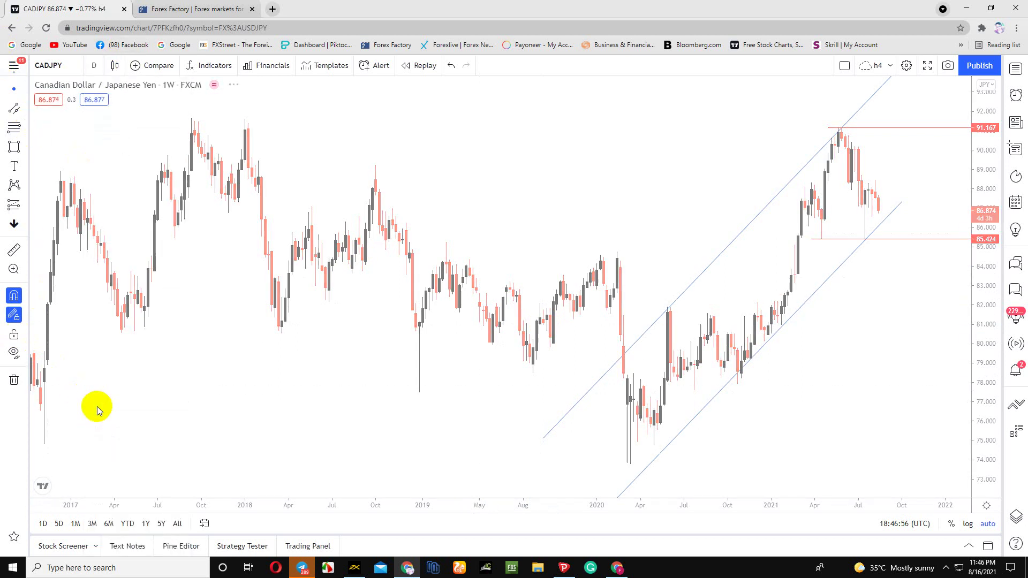
scroll(637, 316, down, 1)
scroll(637, 316, down, 2)
scroll(638, 318, down, 2)
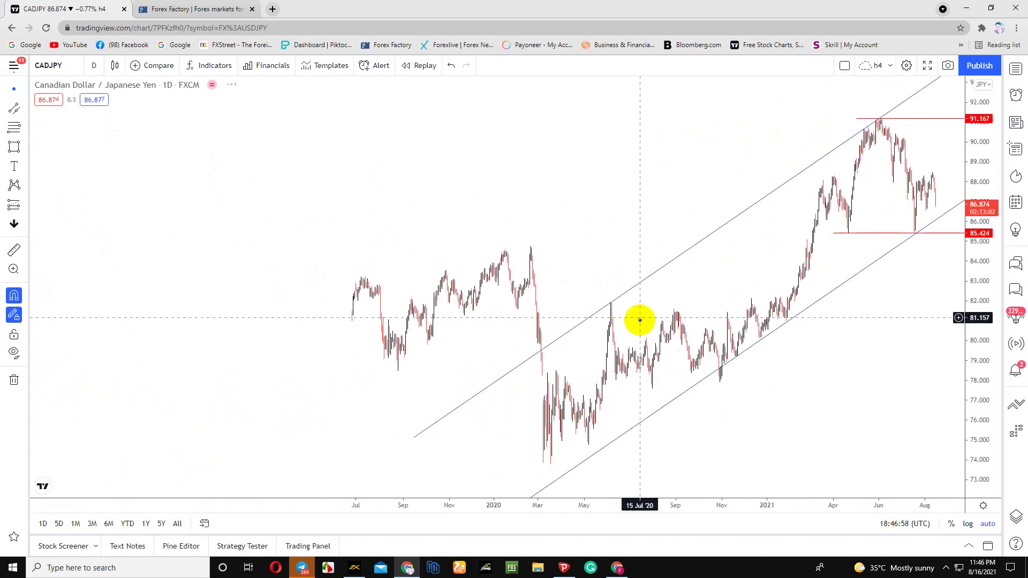
scroll(679, 367, up, 2)
scroll(678, 367, up, 2)
scroll(678, 367, up, 2)
Step: Zoom out and pan to frame 2019–2021, leaving blank space for future dates on the right
scroll(678, 370, down, 3)
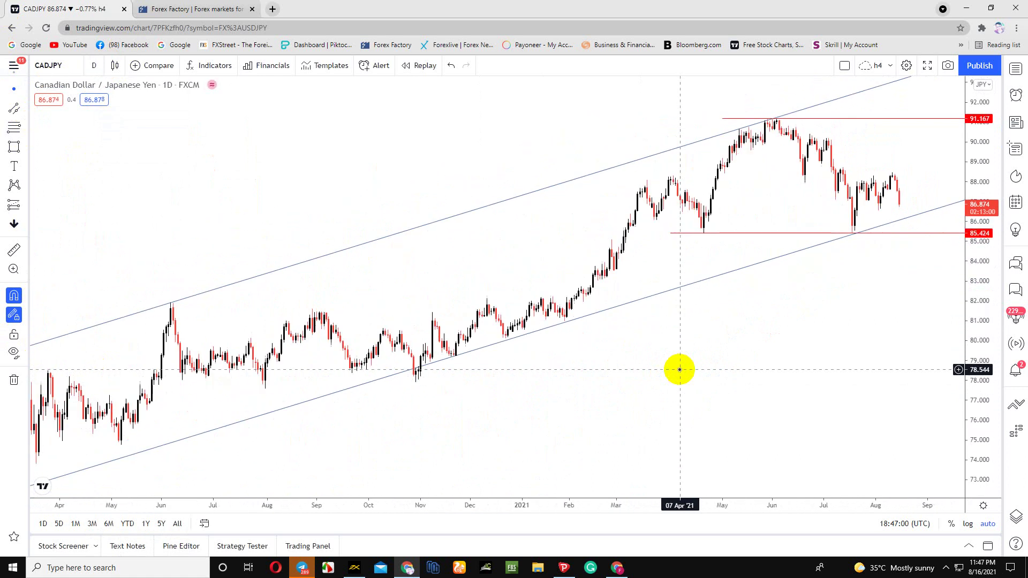
scroll(616, 373, down, 1)
scroll(537, 378, down, 1)
scroll(537, 379, down, 1)
scroll(541, 379, down, 1)
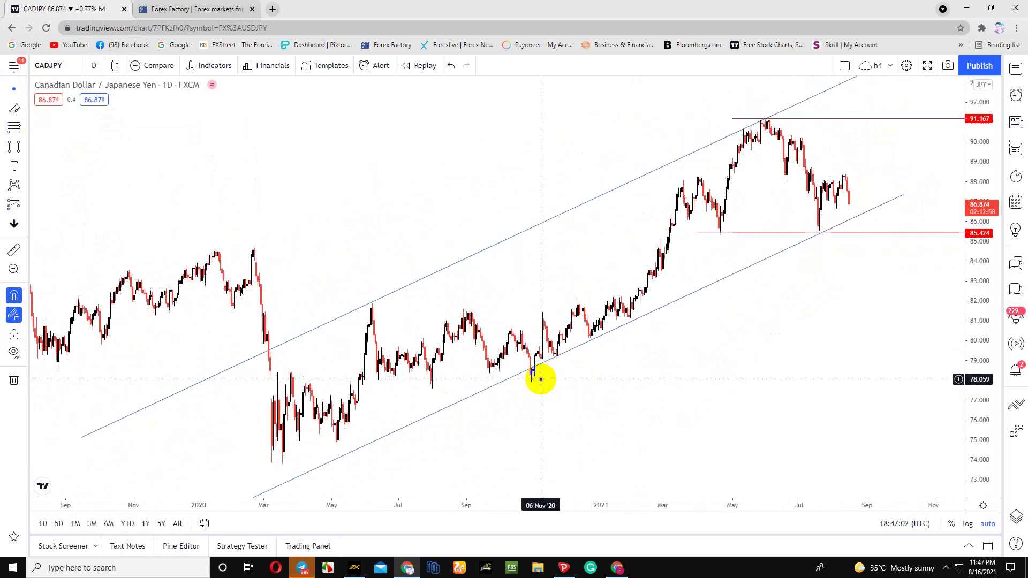
drag(211, 323, 309, 339)
scroll(279, 328, down, 2)
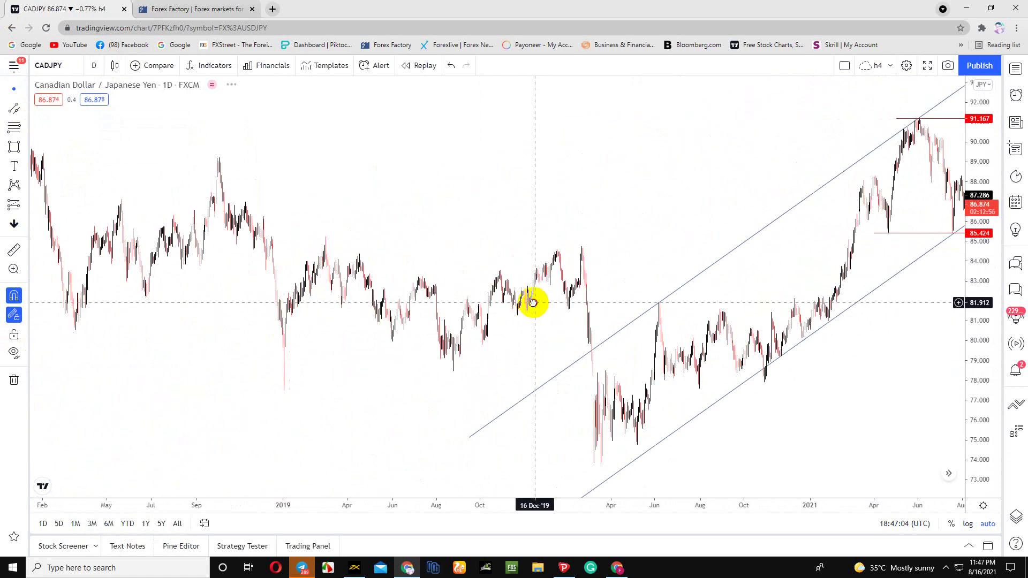
drag(533, 302, 396, 287)
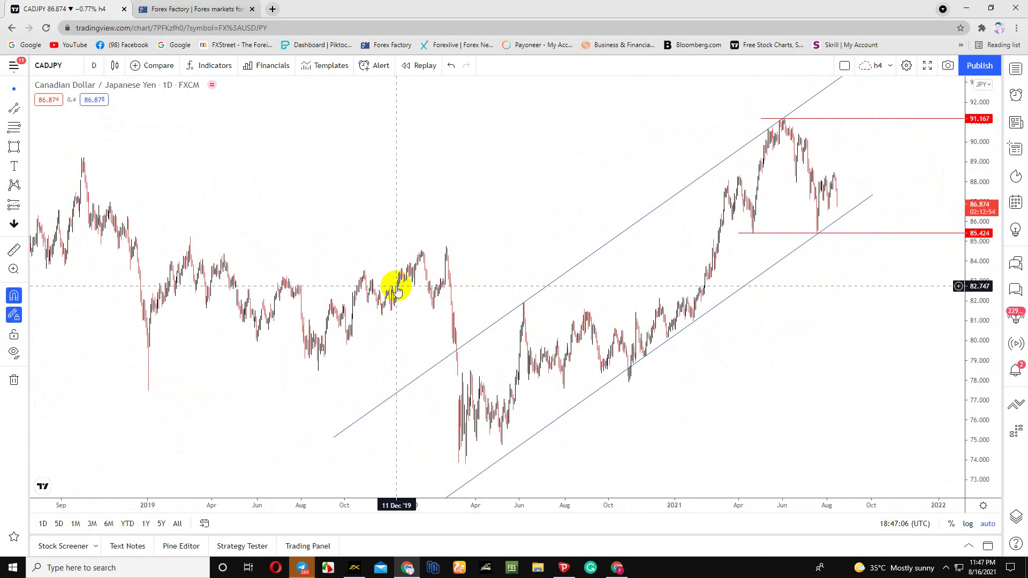
click(24, 115)
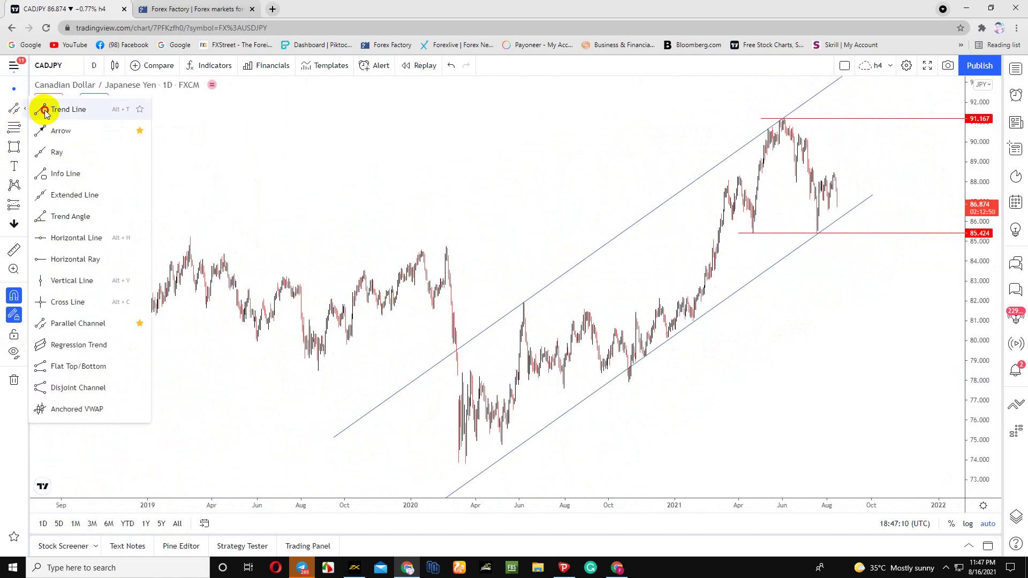
click(56, 178)
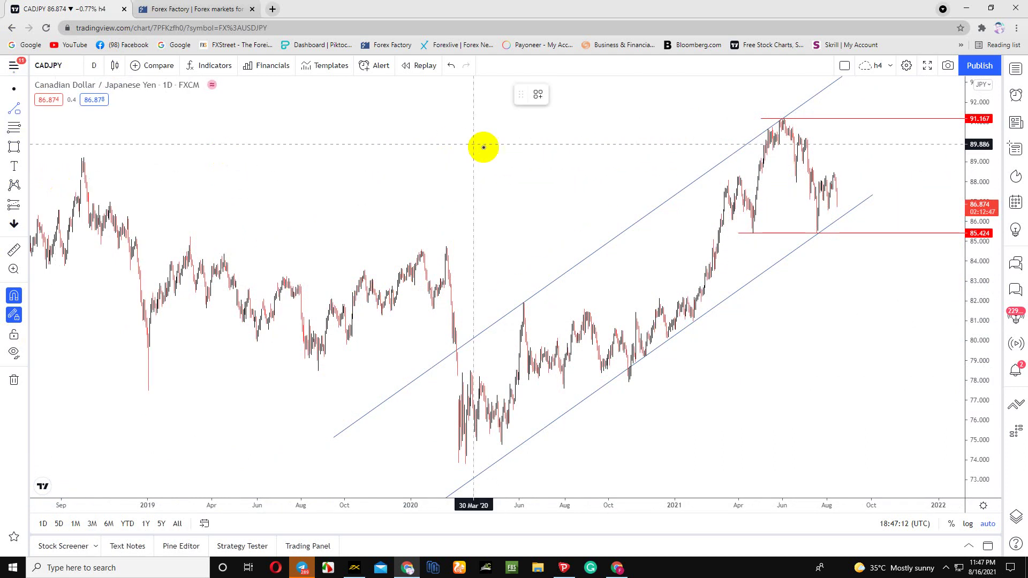
click(785, 115)
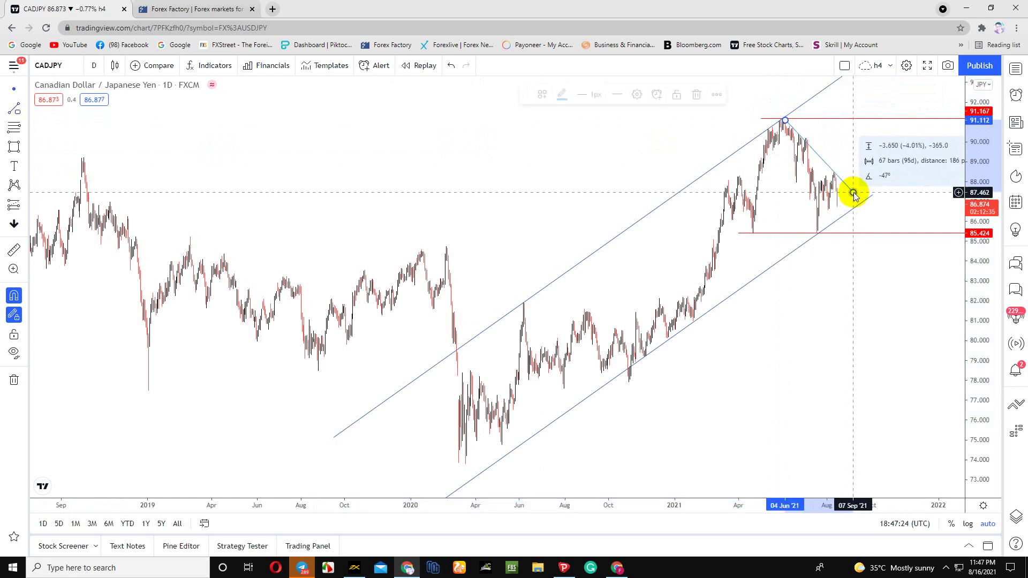
click(853, 193)
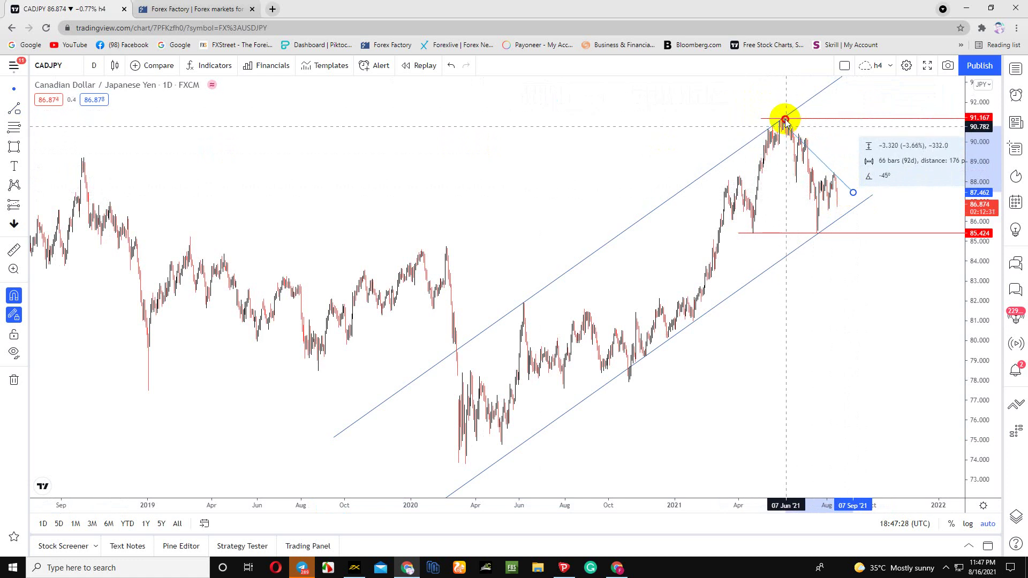
drag(778, 113, 772, 111)
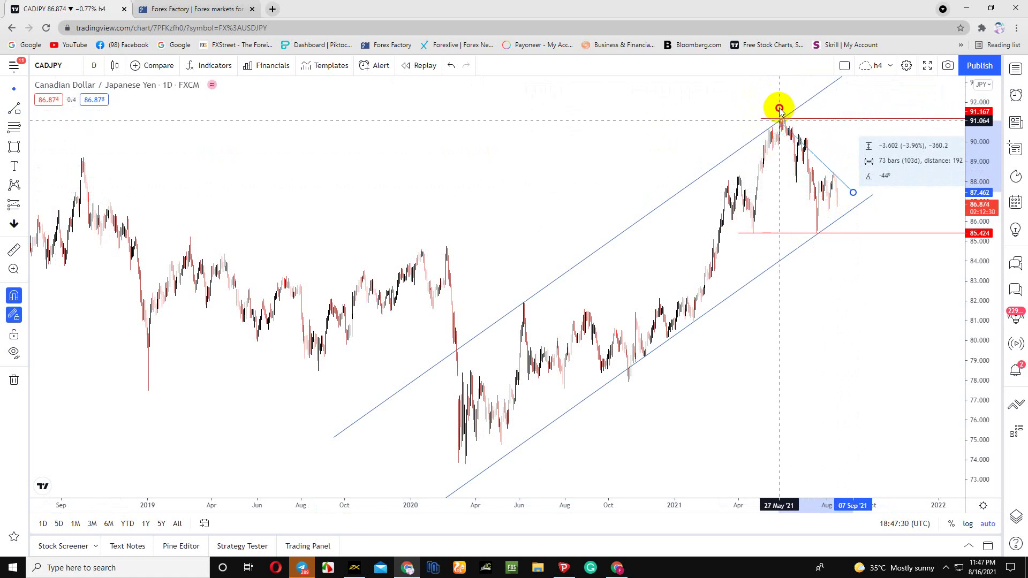
scroll(305, 259, up, 3)
drag(305, 259, 394, 386)
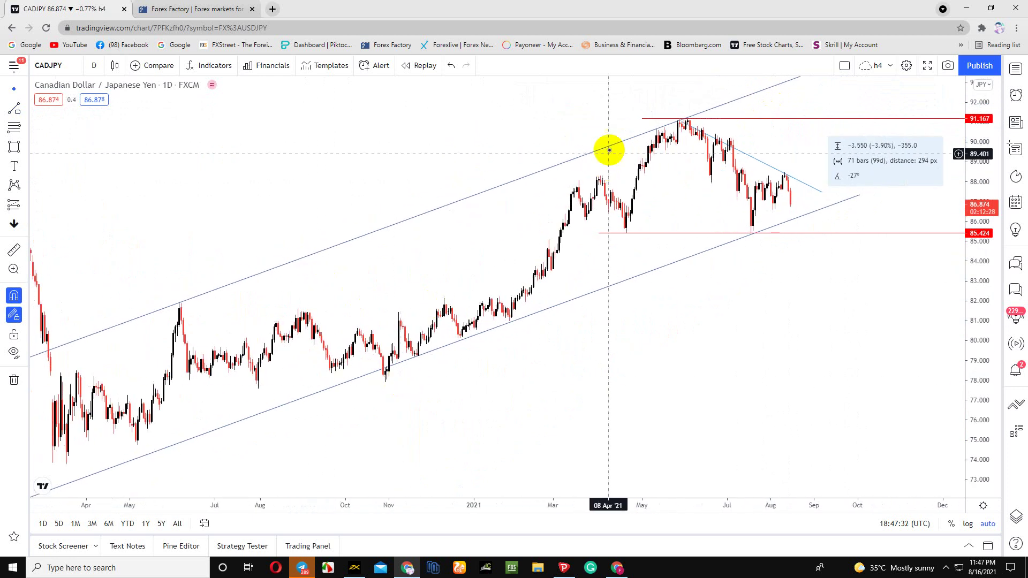
drag(682, 124, 680, 119)
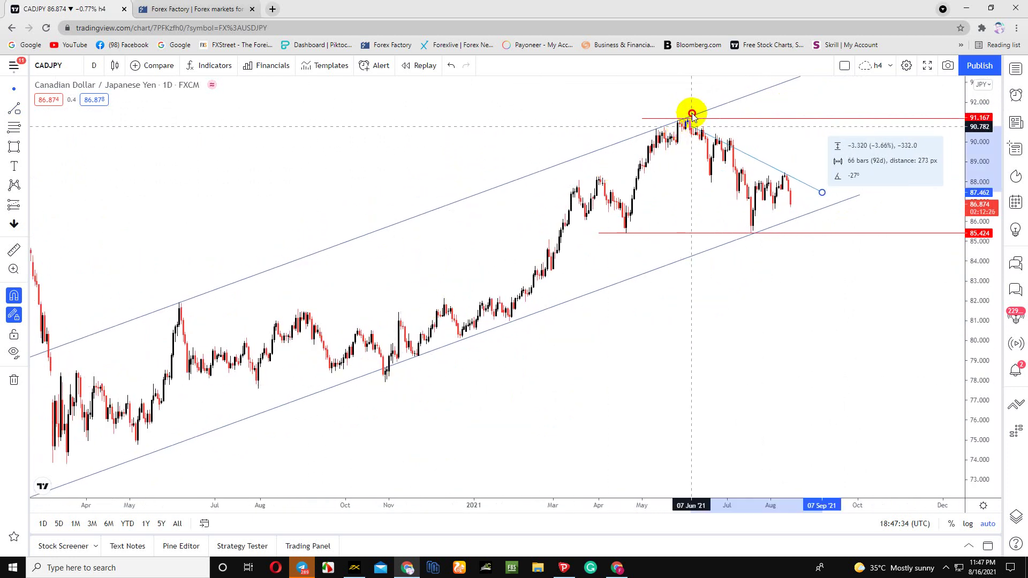
mouse_move(692, 114)
mouse_down()
mouse_move(713, 110)
mouse_move(688, 102)
mouse_up()
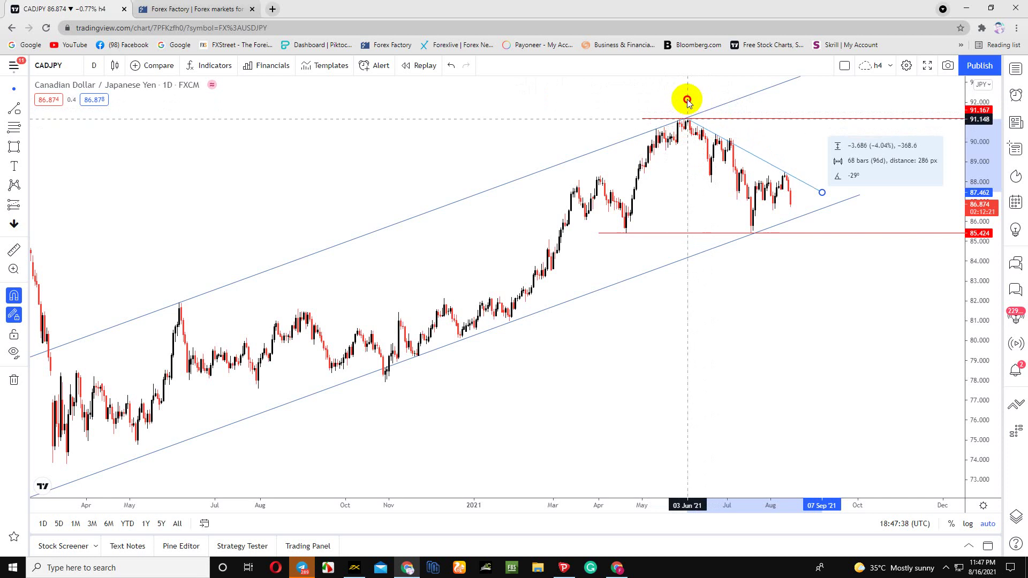
scroll(624, 200, up, 3)
scroll(459, 177, up, 3)
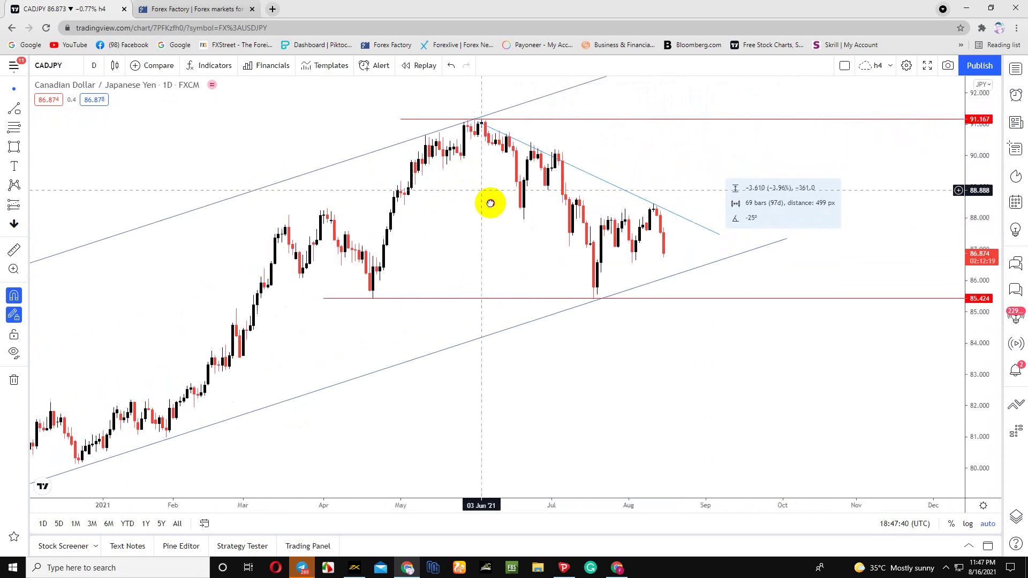
scroll(492, 233, up, 2)
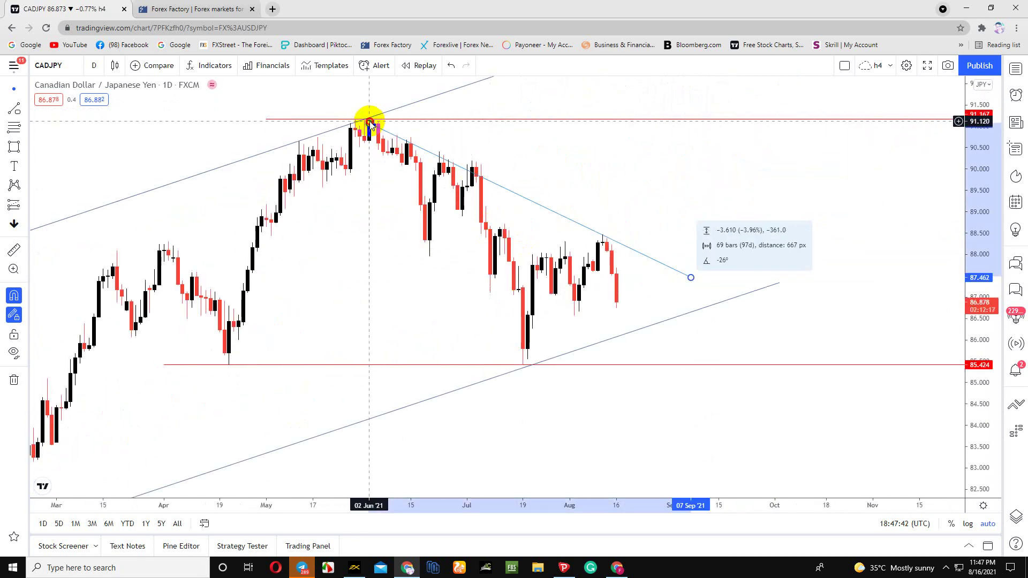
drag(365, 119, 369, 109)
click(587, 305)
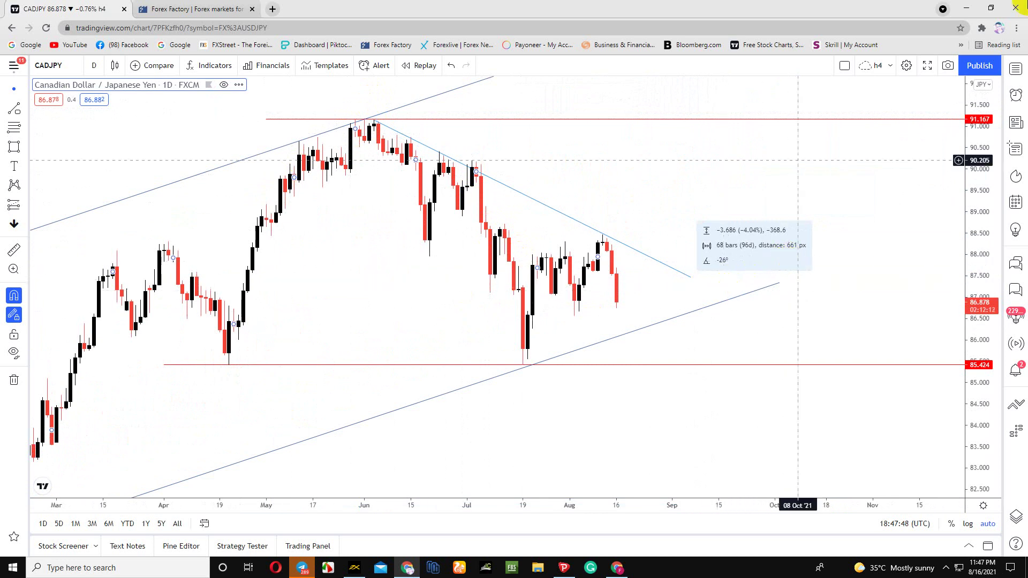
drag(690, 278, 711, 285)
right_click(711, 286)
key(Escape)
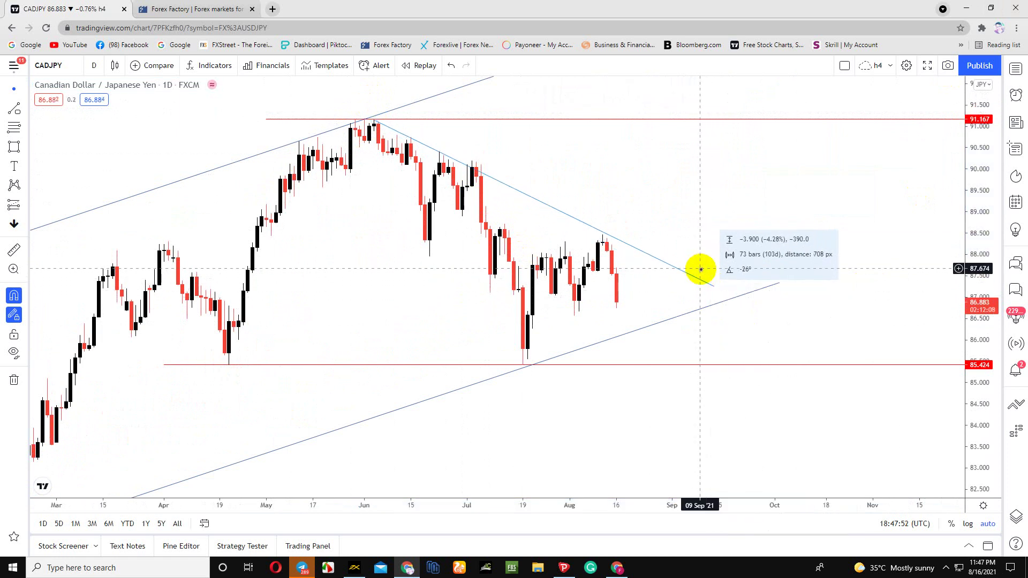
click(695, 279)
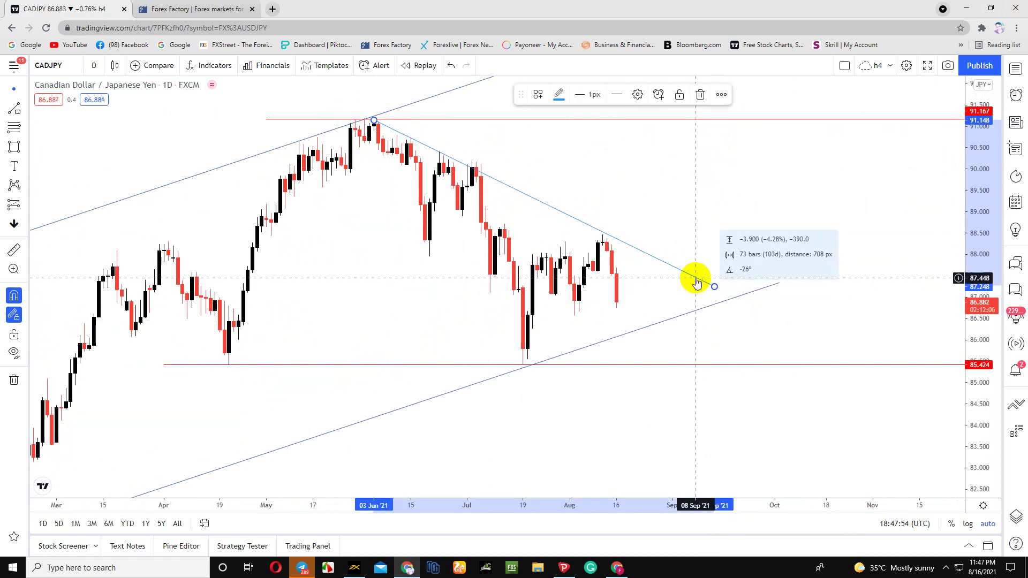
right_click(696, 280)
Step: Delete the descending info line from the chart
click(718, 448)
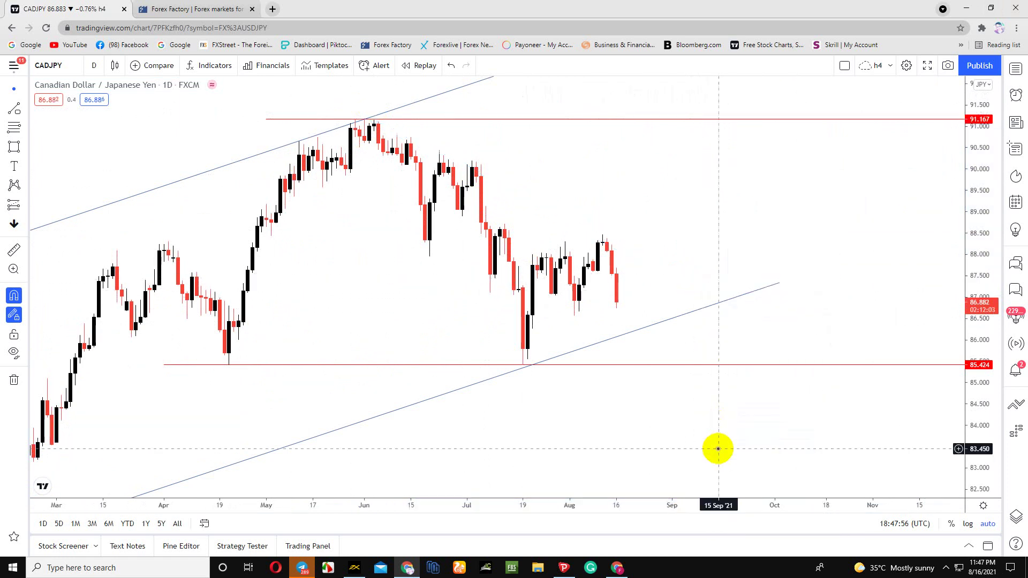
scroll(563, 369, down, 1)
scroll(562, 369, down, 2)
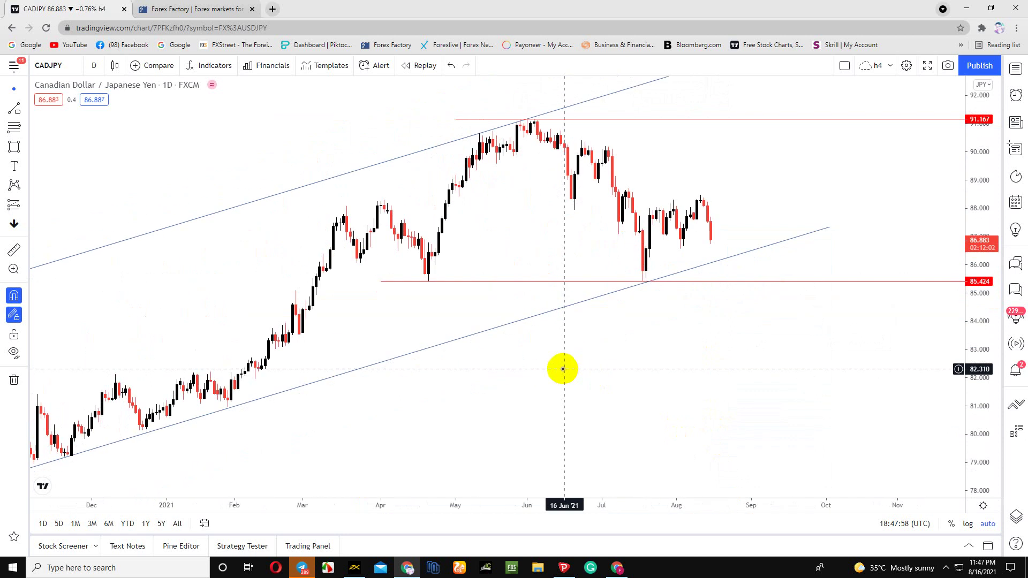
Step: Draw a Parallel Channel along the July–August highs with its lower line under the lows
click(24, 110)
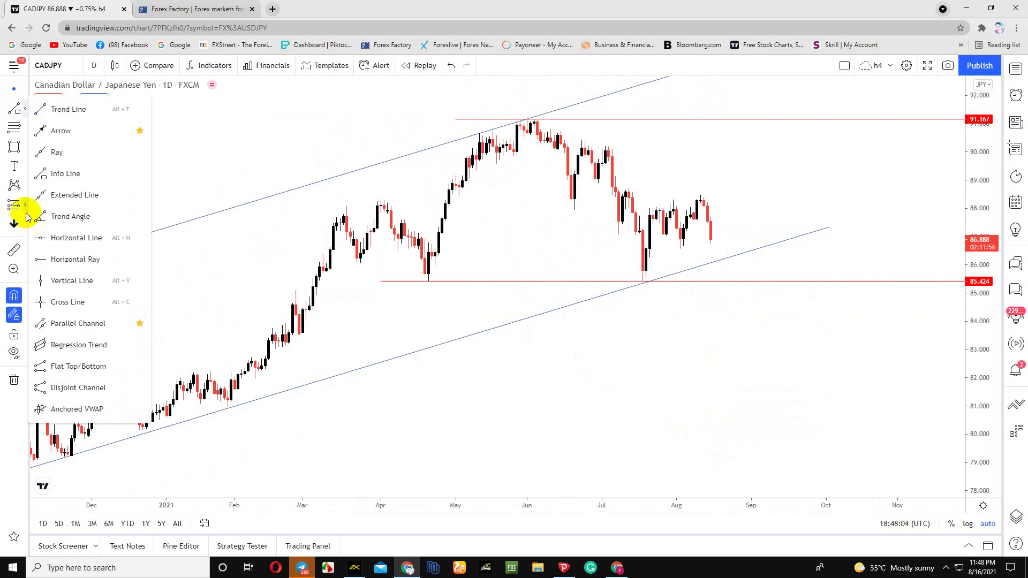
right_click(284, 302)
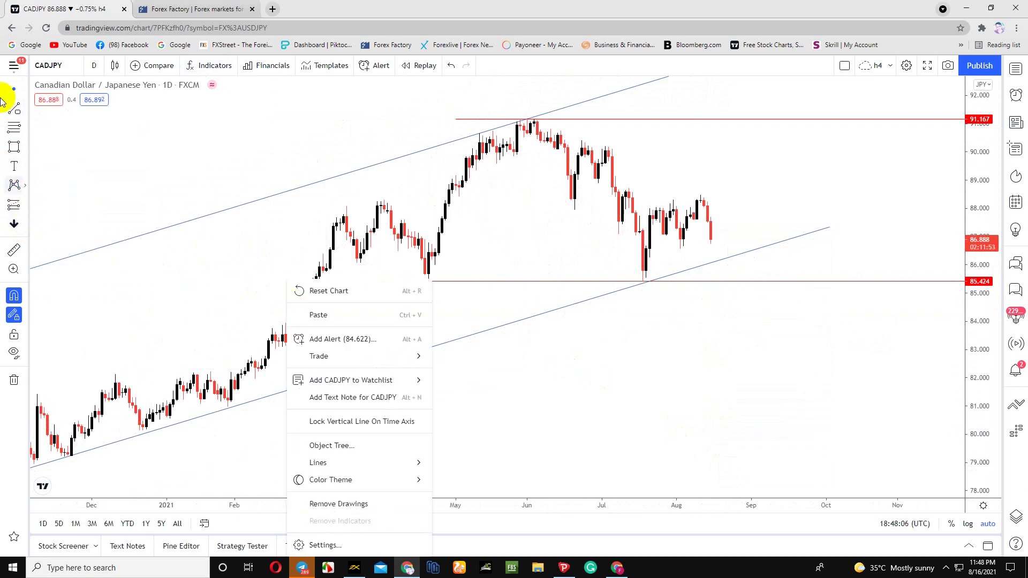
click(27, 112)
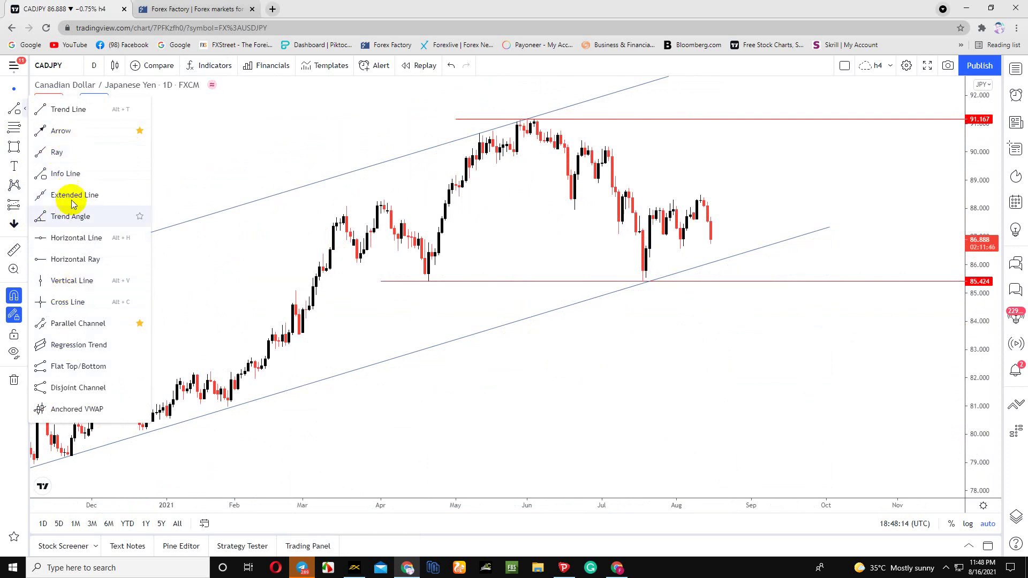
click(78, 323)
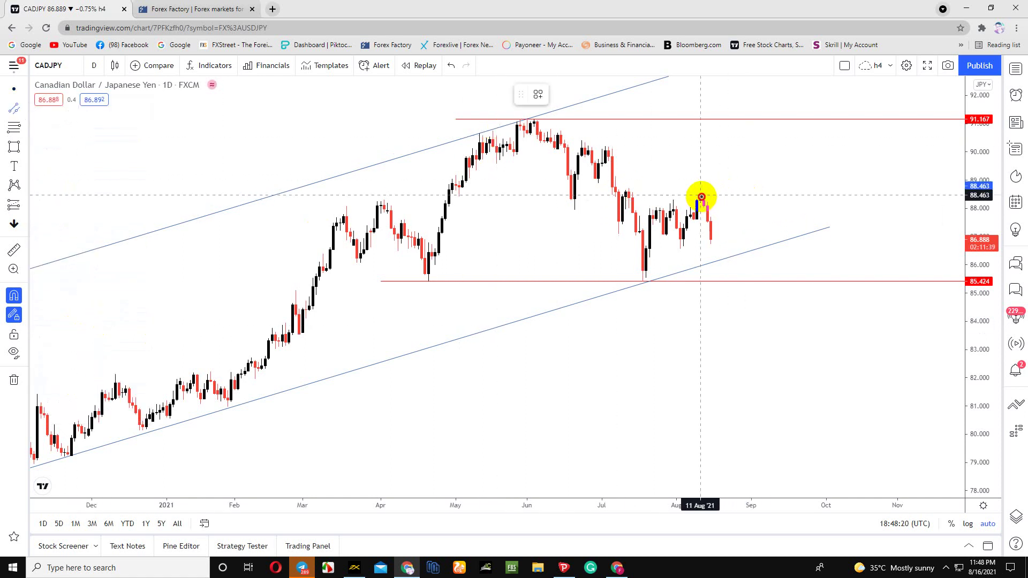
click(632, 212)
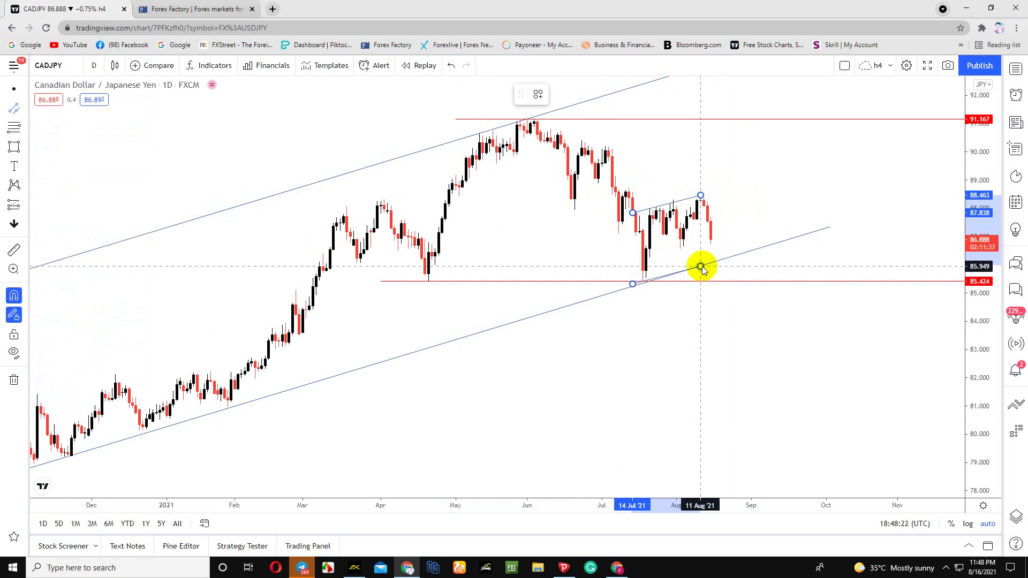
click(702, 242)
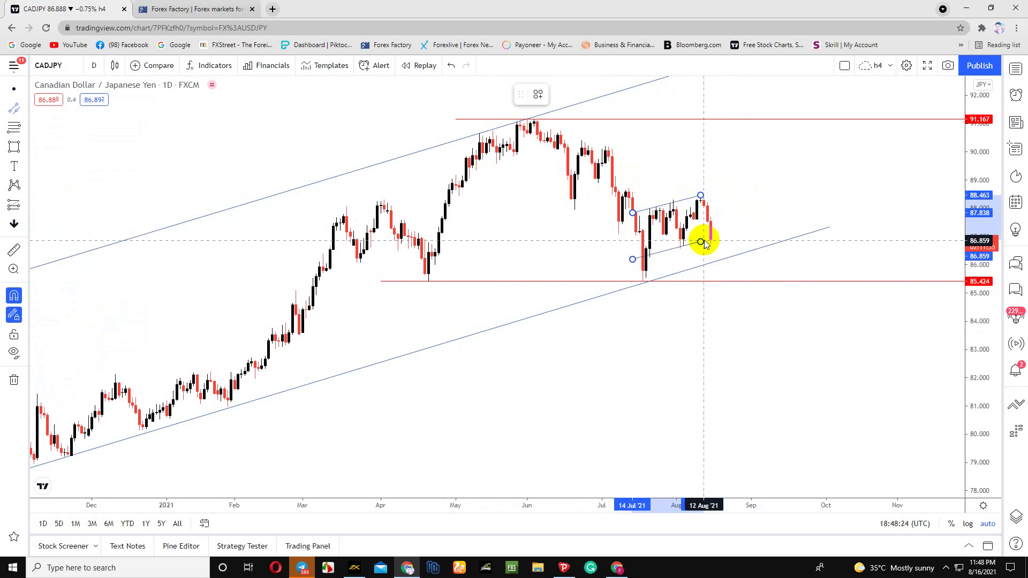
drag(703, 242, 732, 236)
click(701, 245)
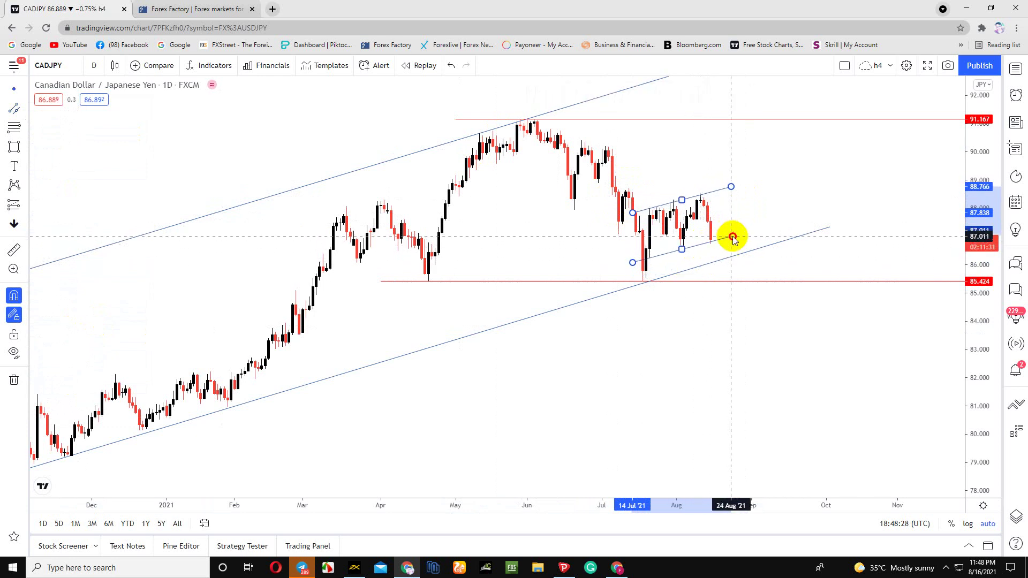
scroll(487, 297, up, 3)
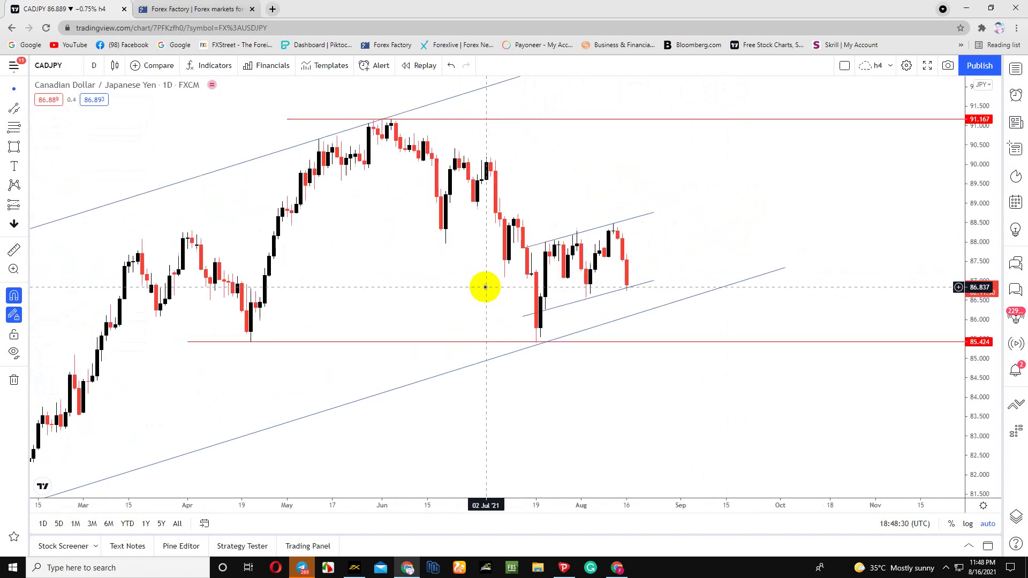
Step: Change the interval from D to 4 hours and zoom out over recent candles
click(100, 66)
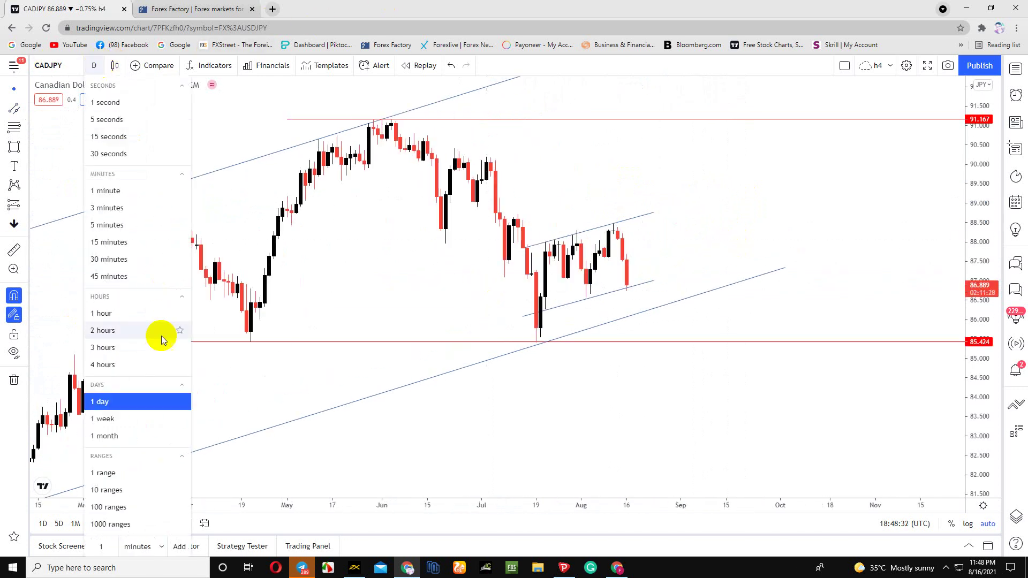
click(100, 367)
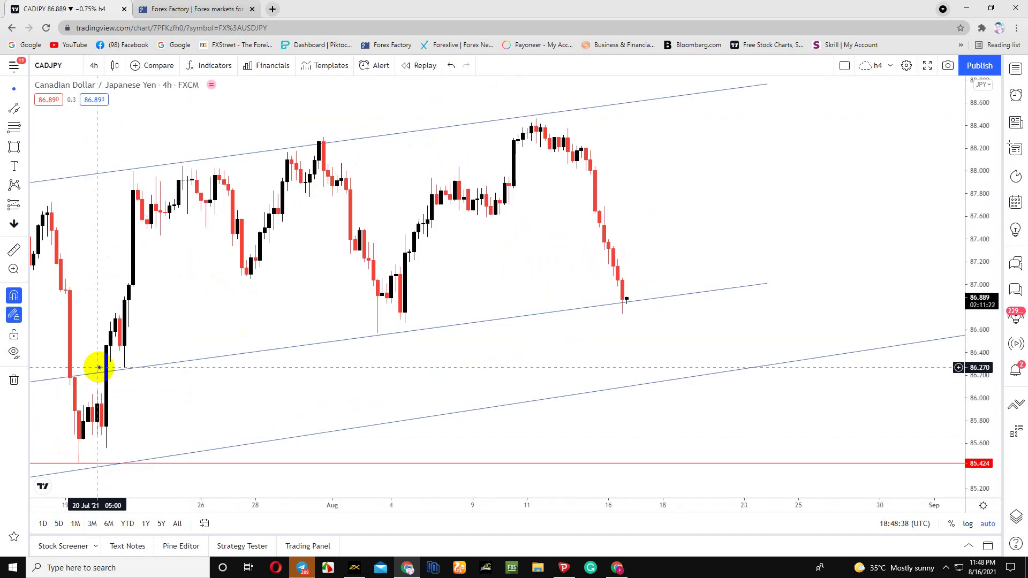
scroll(678, 341, down, 3)
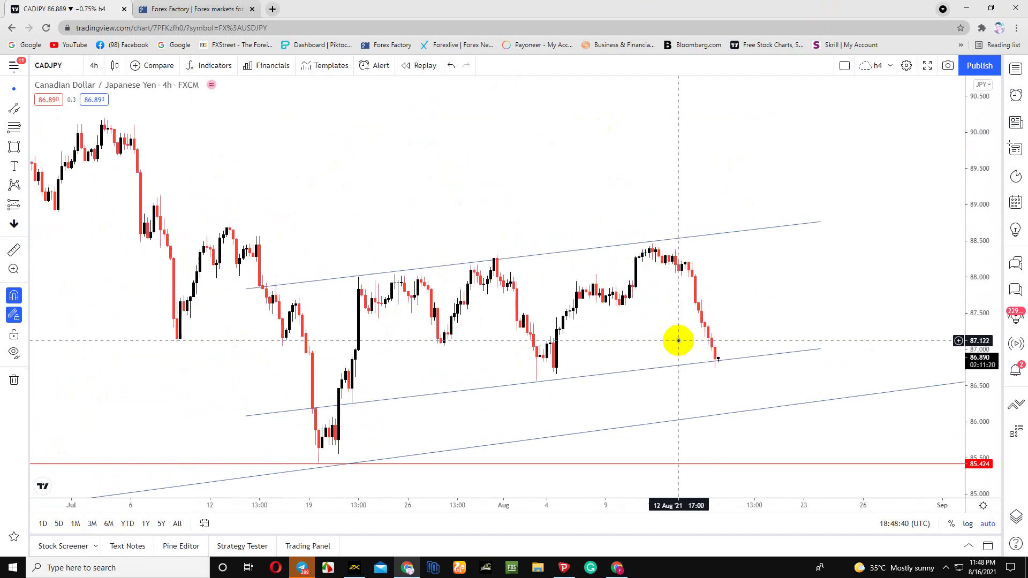
scroll(678, 340, down, 2)
scroll(675, 344, down, 2)
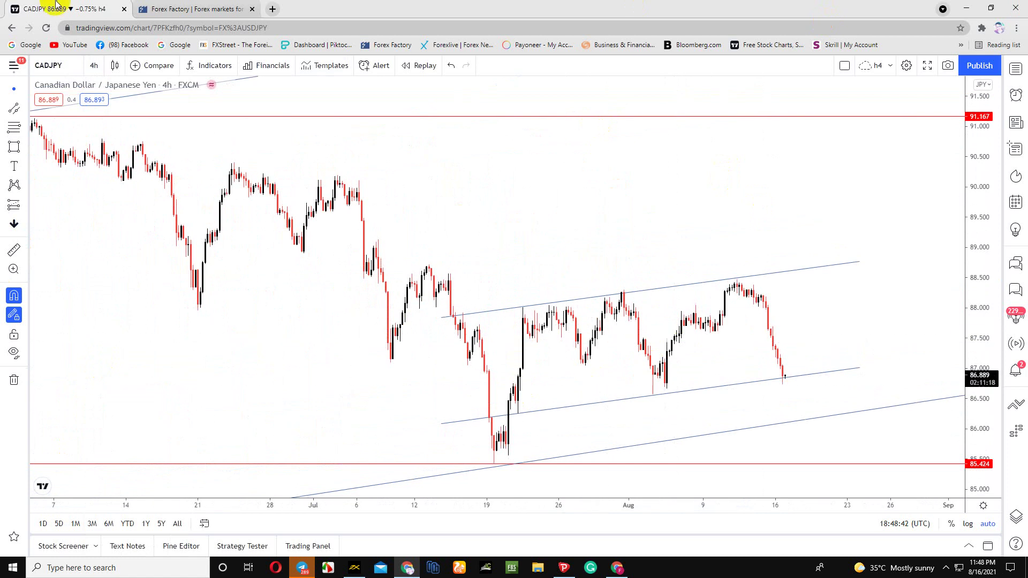
click(14, 112)
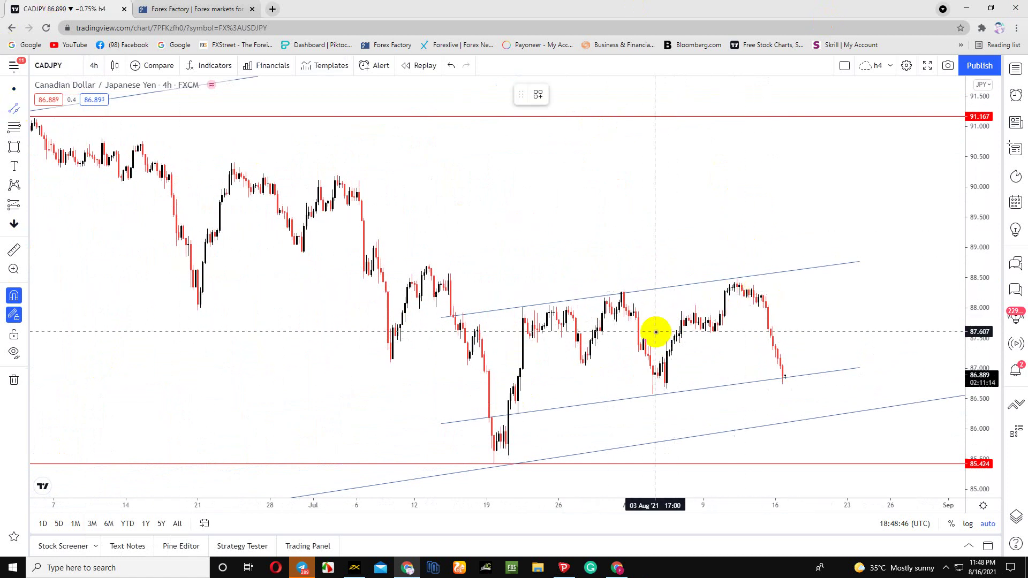
scroll(723, 291, down, 2)
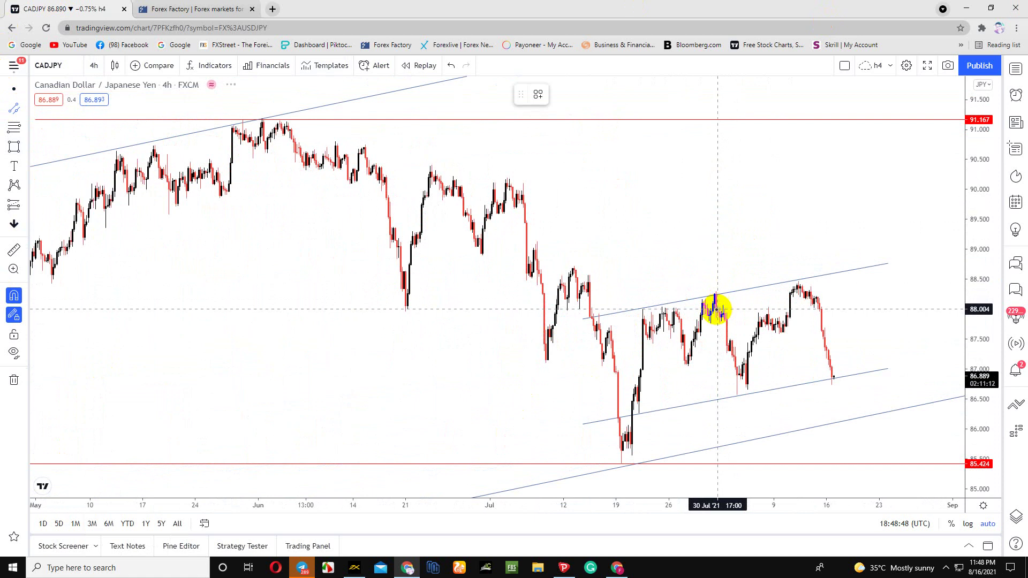
Step: Draw a descending channel from the 13 Jul high to near 17 Aug, widening its lower line
click(575, 267)
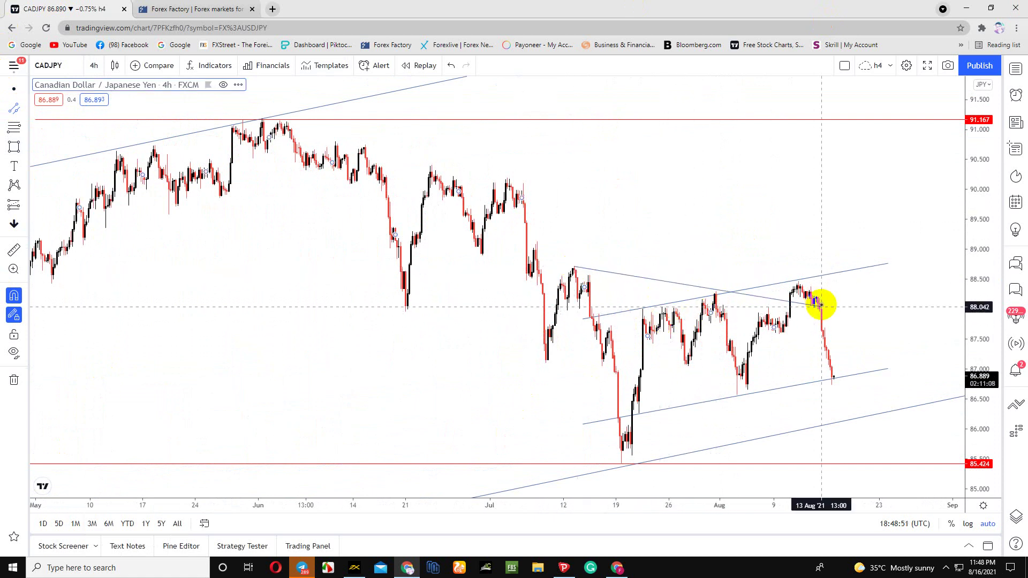
click(847, 314)
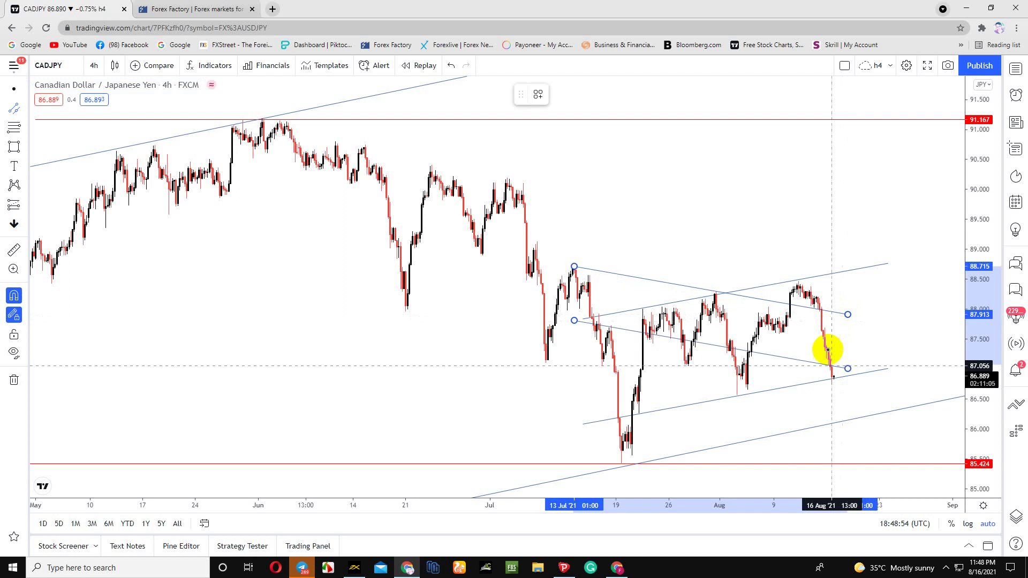
click(823, 413)
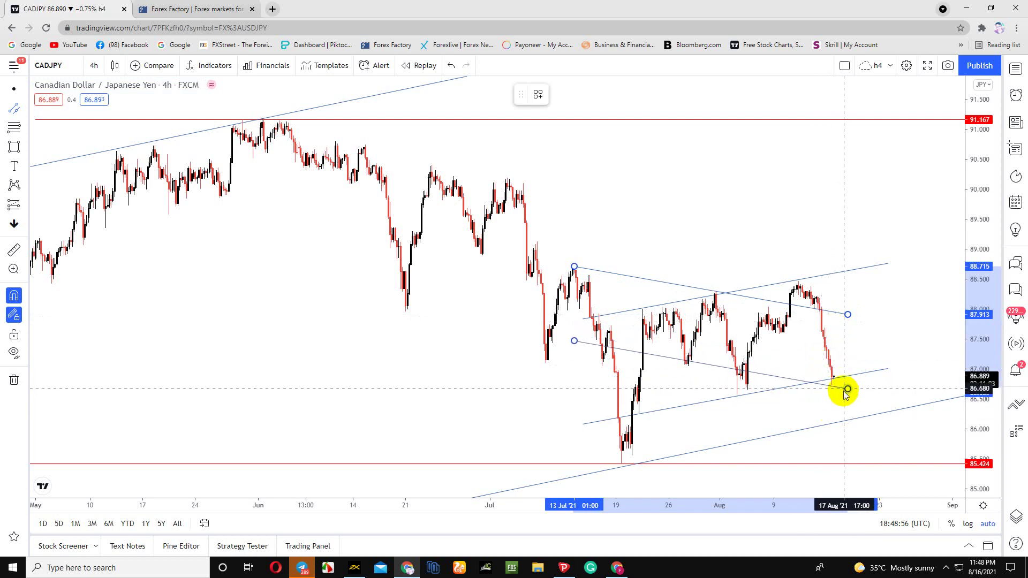
click(837, 406)
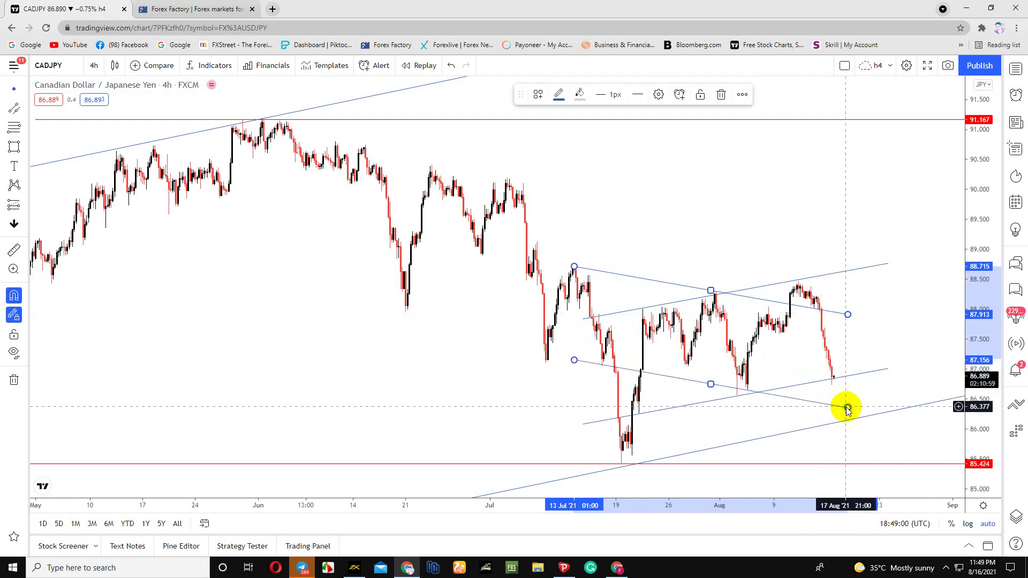
drag(846, 408, 852, 409)
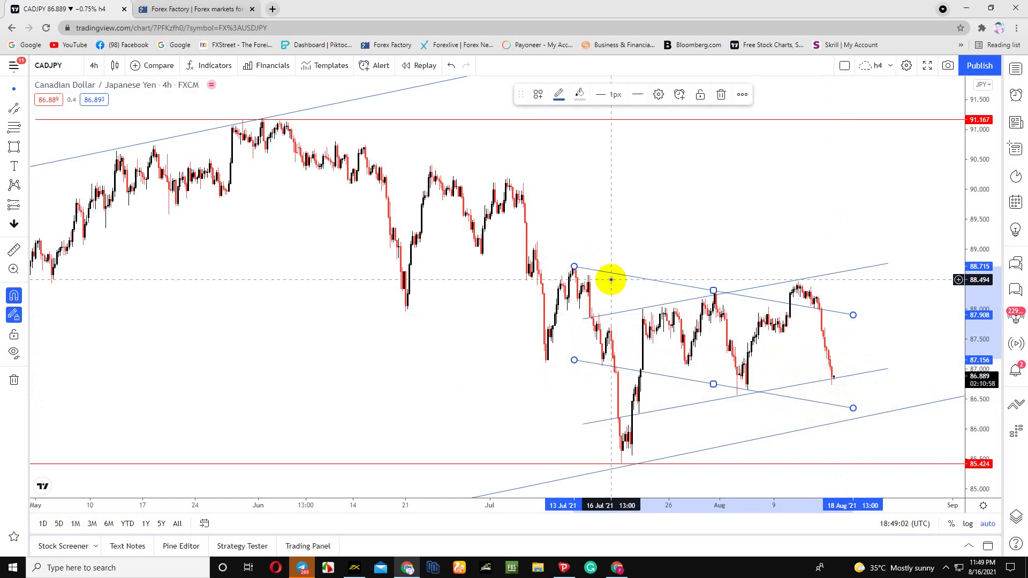
Step: Draw a cyan rectangle over 86.25–86.86 from 4 Aug, stretching it to the latest candle
click(14, 146)
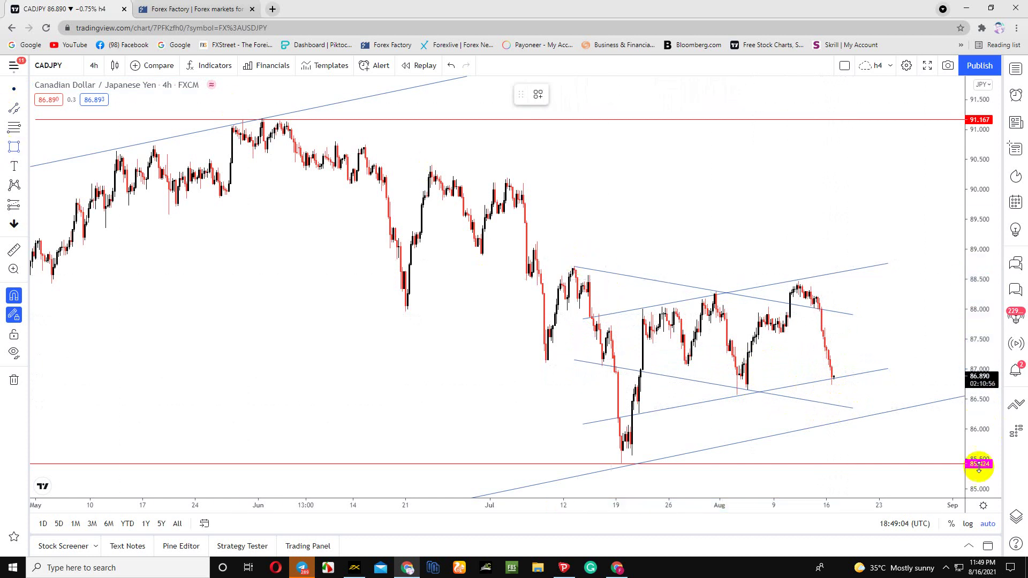
drag(852, 388, 742, 413)
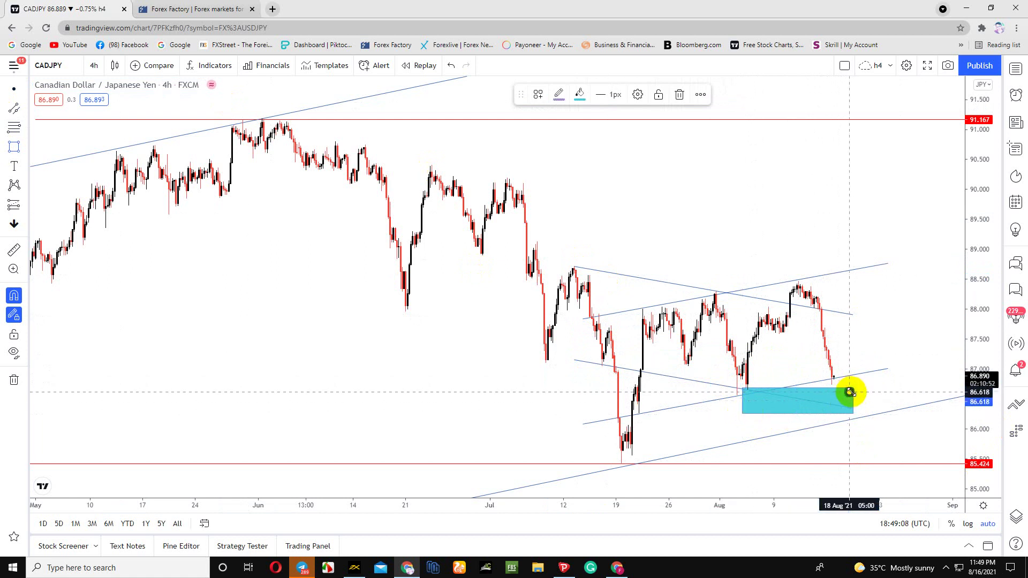
drag(851, 389, 883, 378)
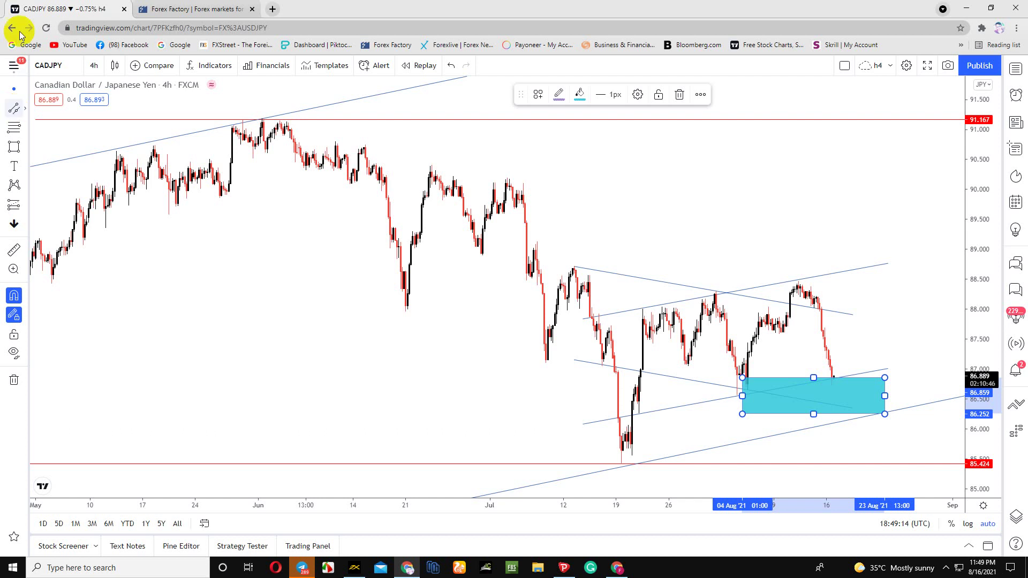
scroll(395, 312, down, 2)
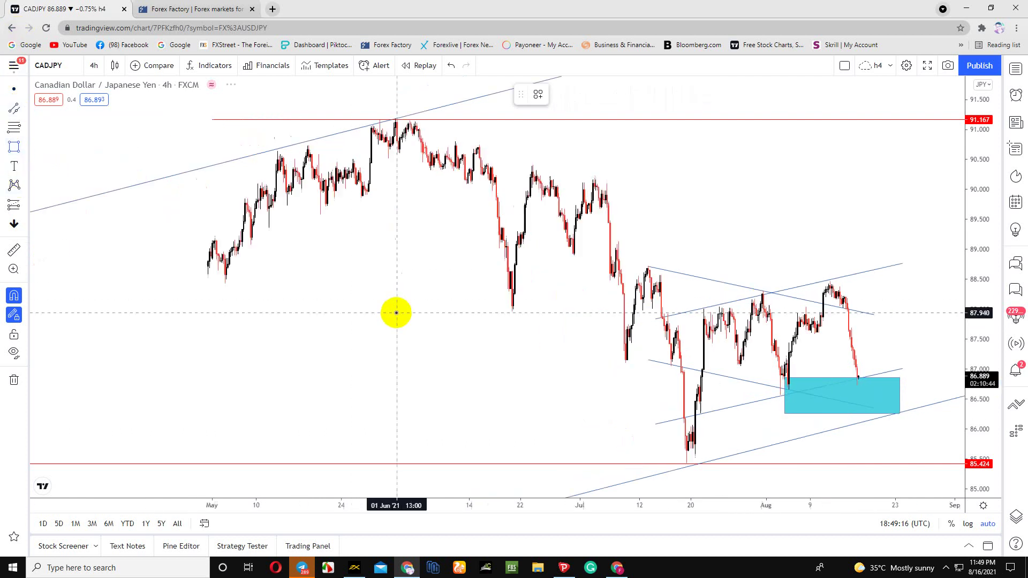
scroll(406, 312, up, 3)
scroll(541, 285, up, 4)
scroll(776, 228, down, 3)
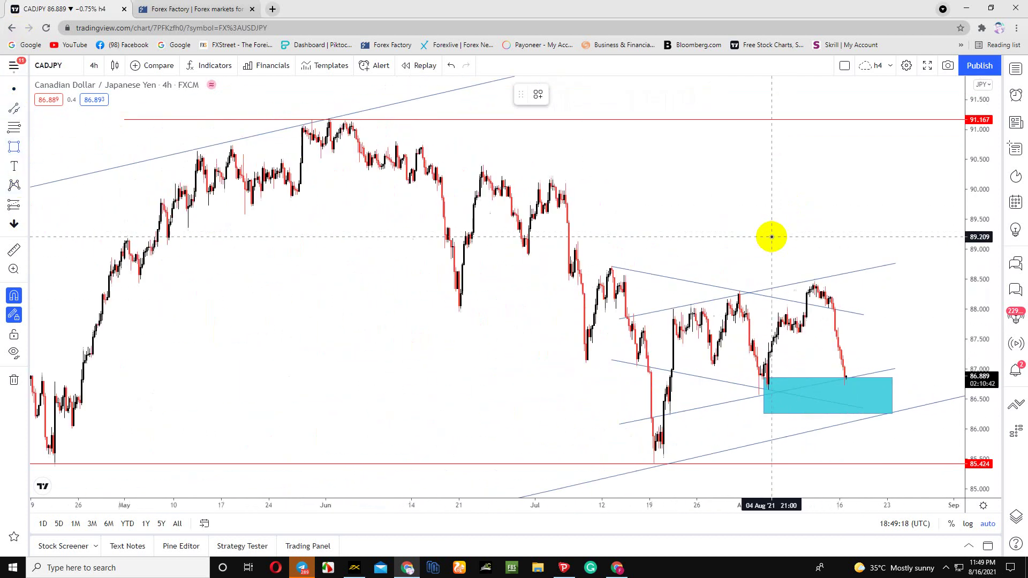
scroll(819, 229, down, 1)
scroll(856, 232, down, 1)
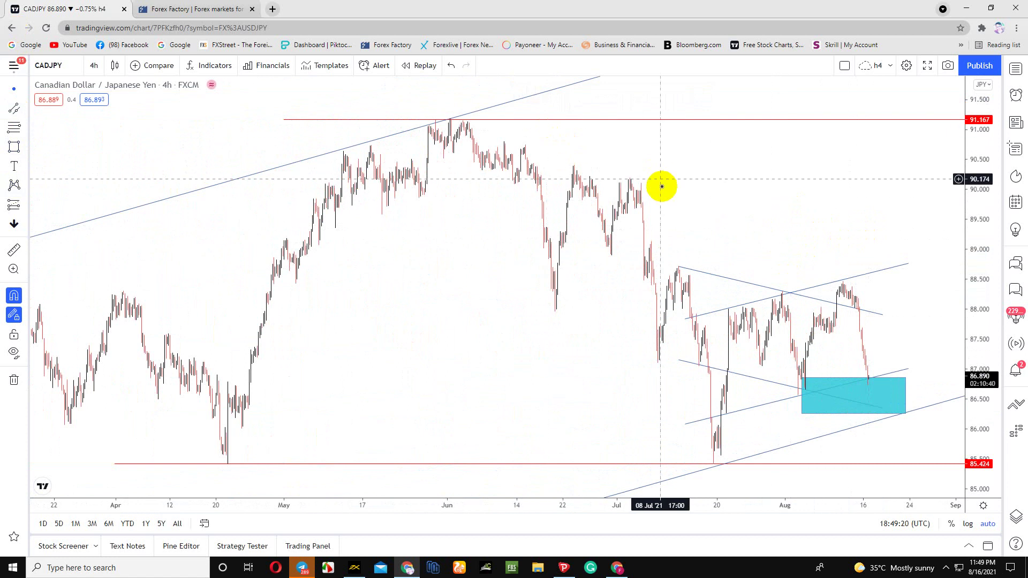
scroll(605, 211, right, 3)
scroll(642, 192, right, 1)
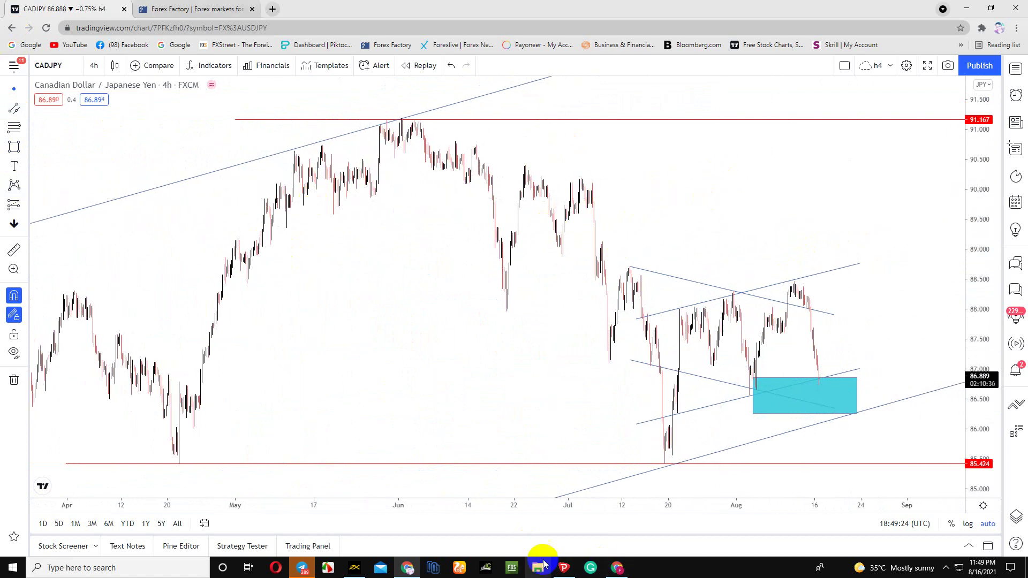
Step: Switch to MetaTrader 4 and hide the Terminal with Ctrl+T to enlarge the GBPJPY 4-hour chart
click(561, 569)
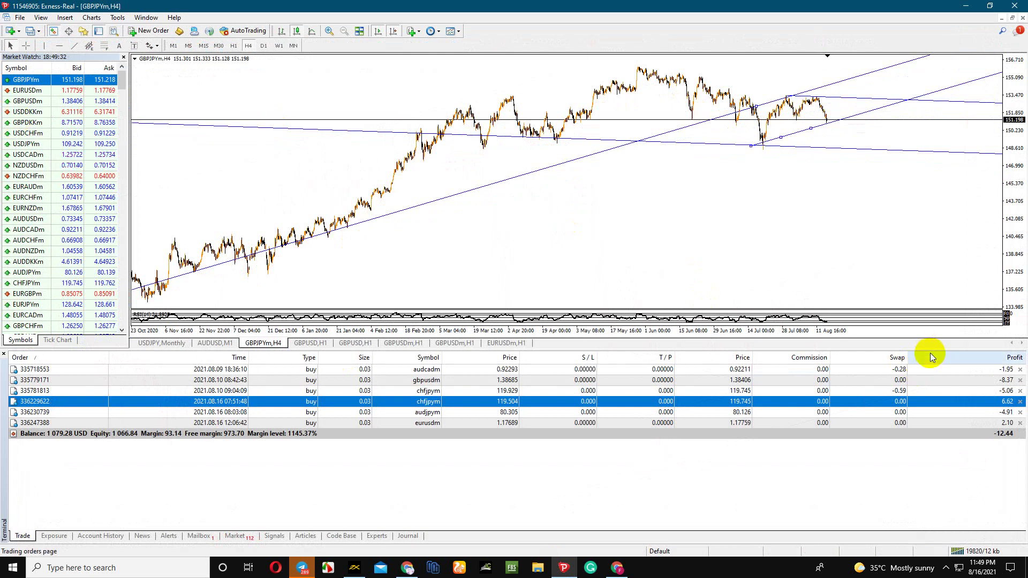
key(ctrl+t)
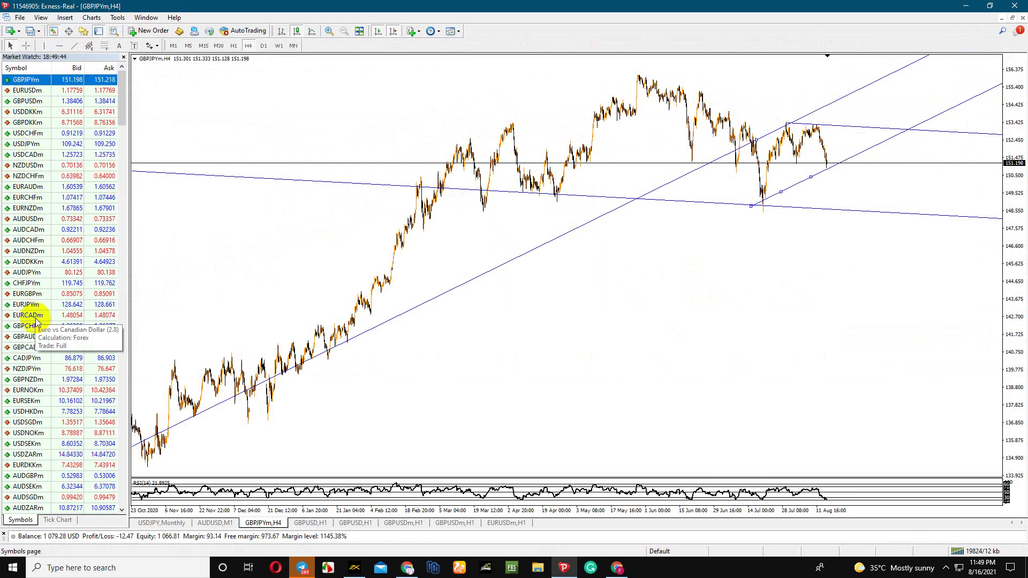
scroll(54, 133, down, 3)
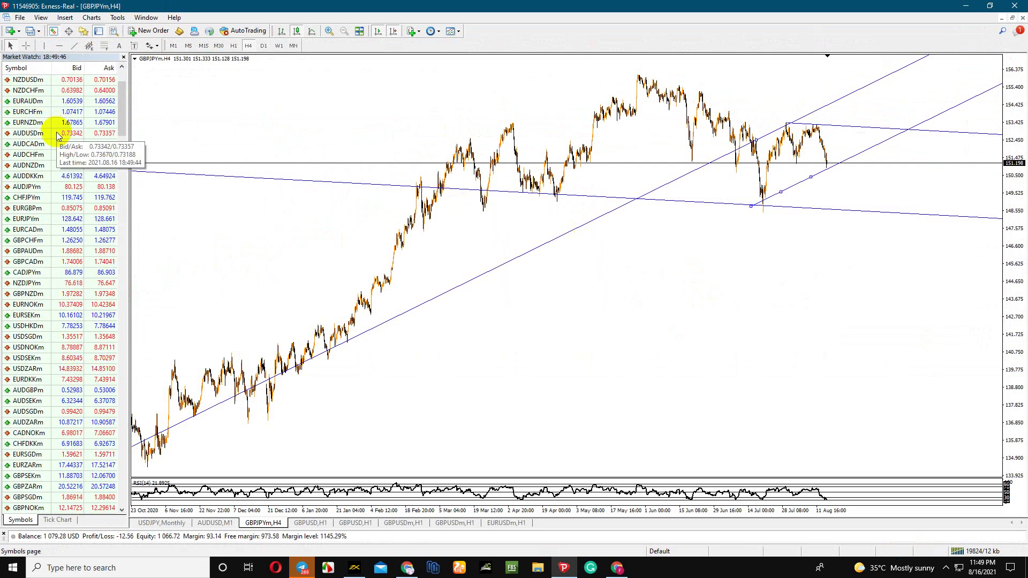
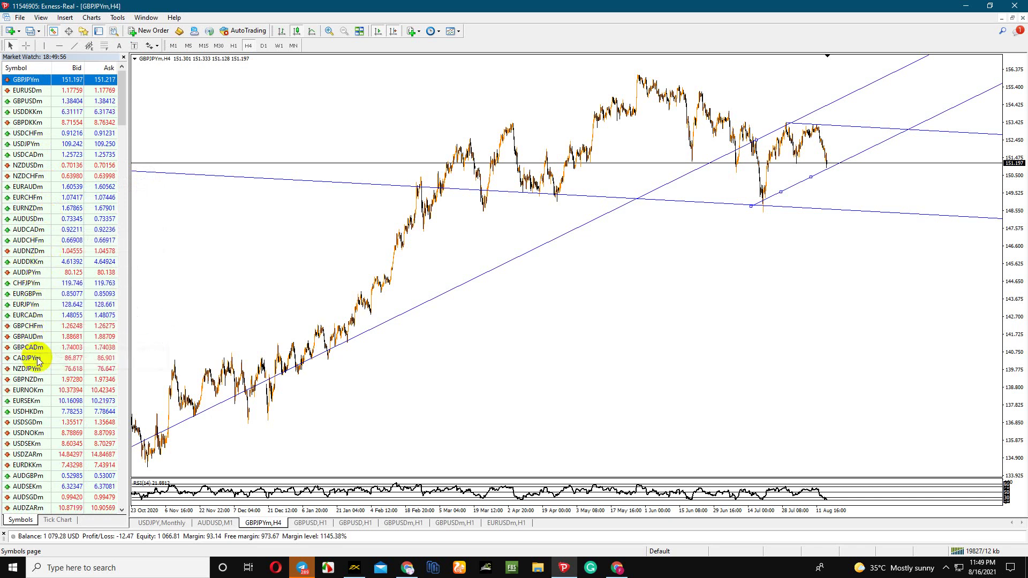
Step: Drop CADJPYm onto the MT4 chart and measure from the latest candle up to about 88.2
drag(29, 357, 374, 332)
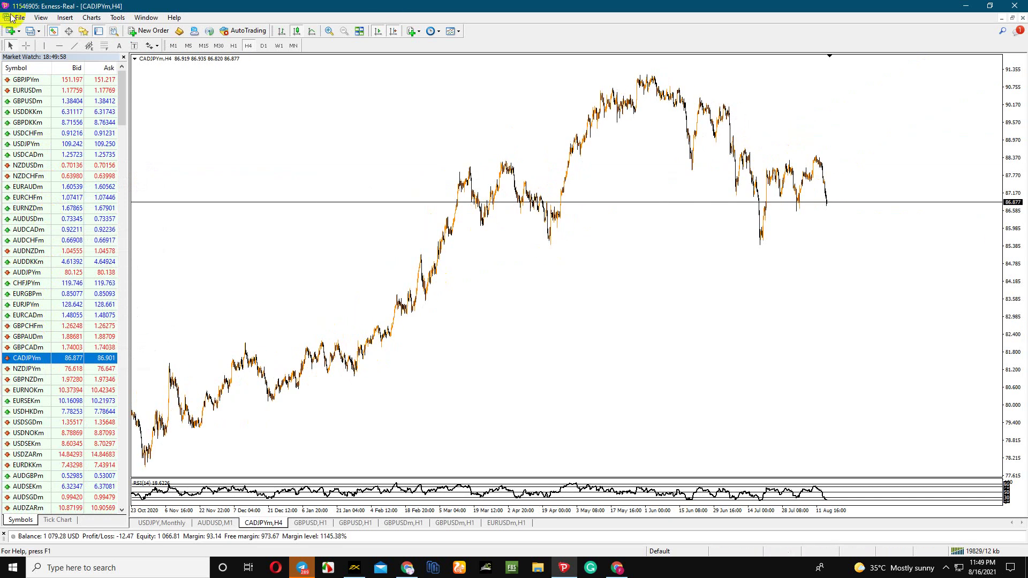
click(25, 46)
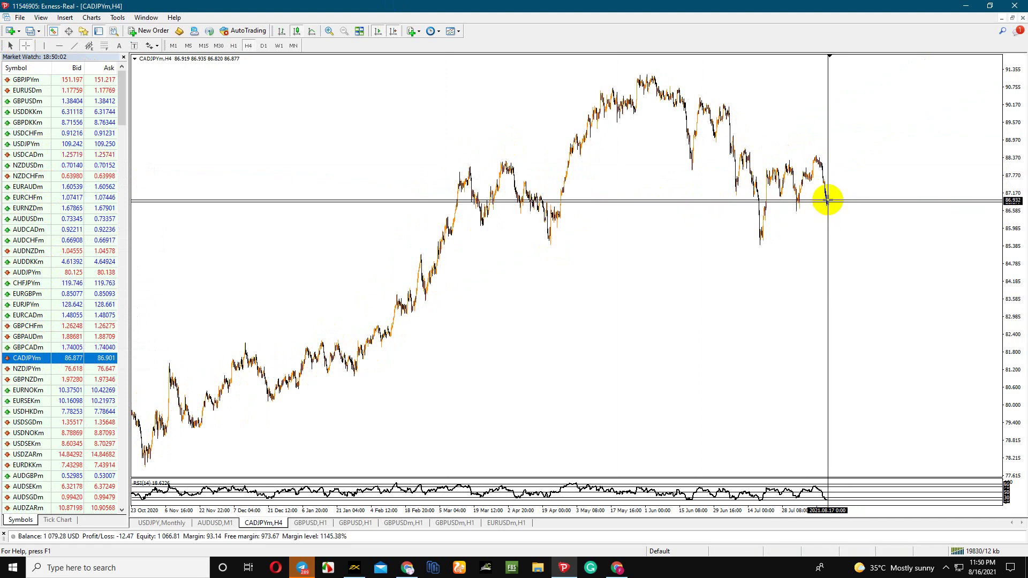
drag(826, 201, 831, 161)
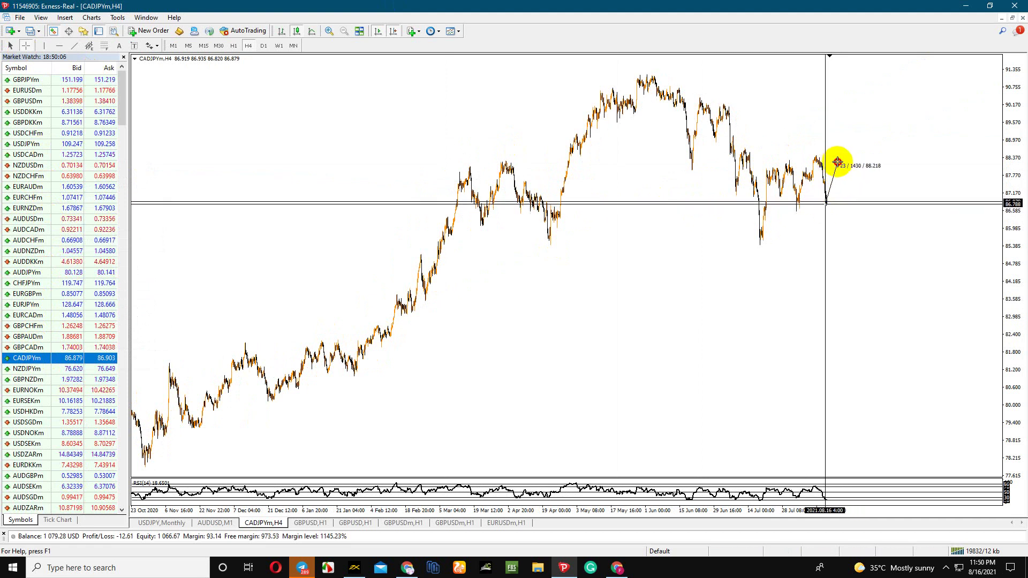
drag(837, 161, 331, 48)
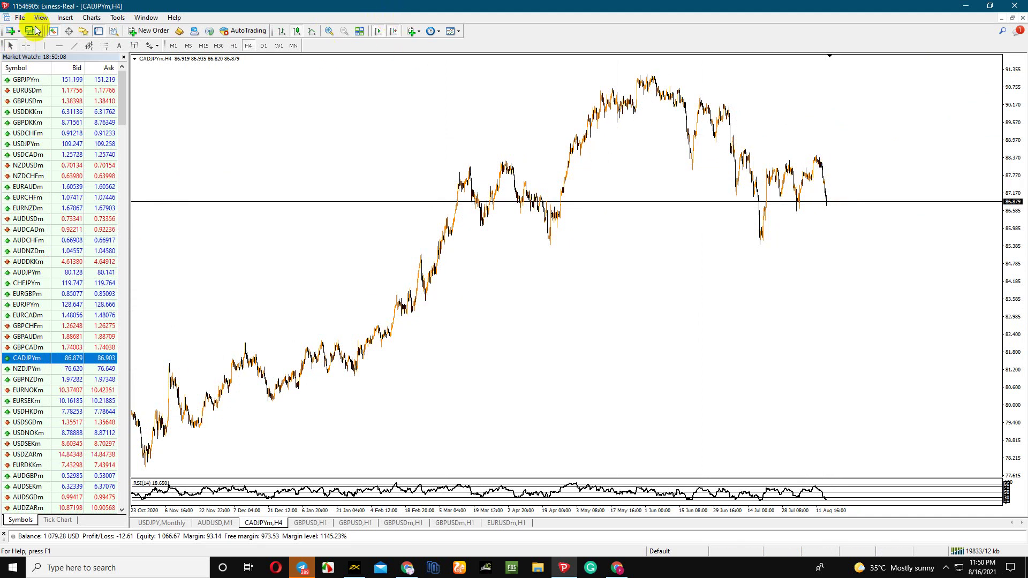
Step: Place a red horizontal level line at 88.078 on the CADJPYm chart
click(58, 47)
click(743, 166)
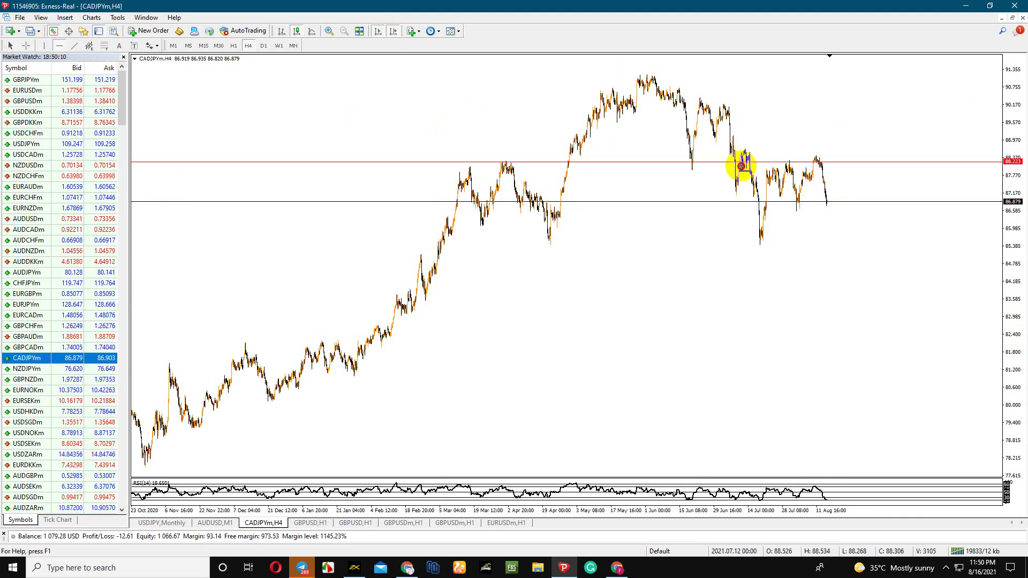
right_click(624, 90)
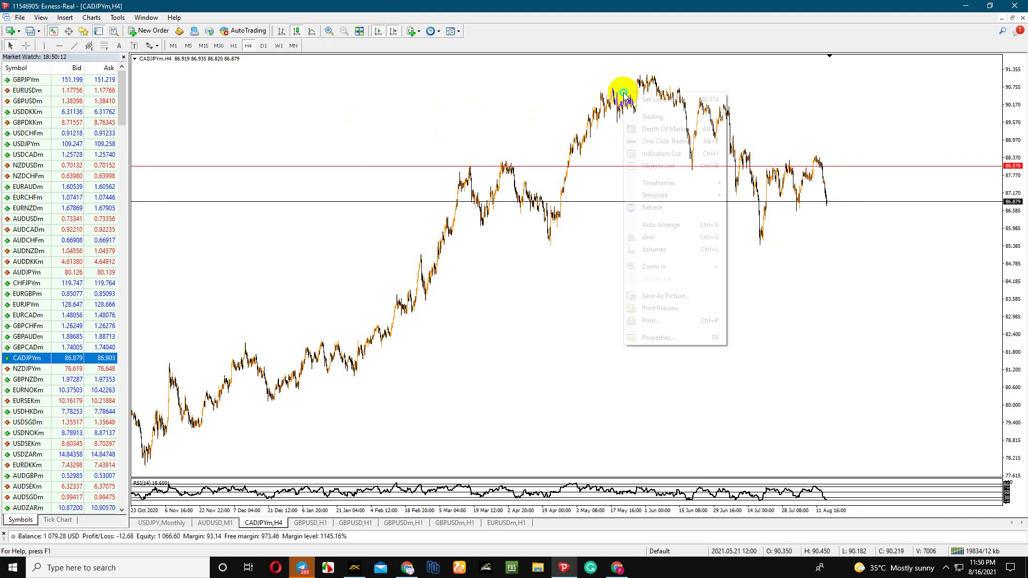
click(506, 145)
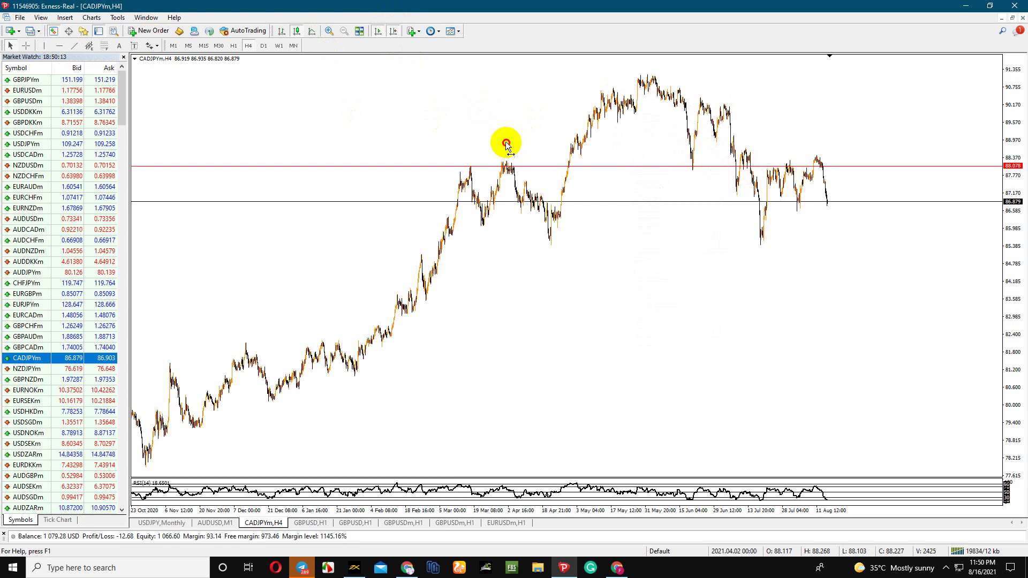
Step: Zoom in and measure from the last candle up to the 88.078 level
click(328, 31)
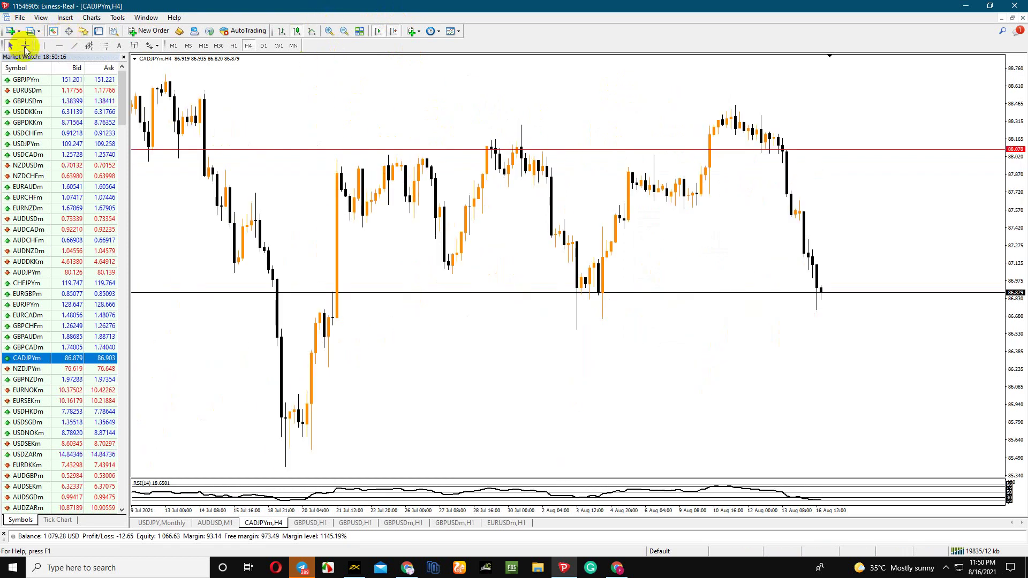
click(25, 46)
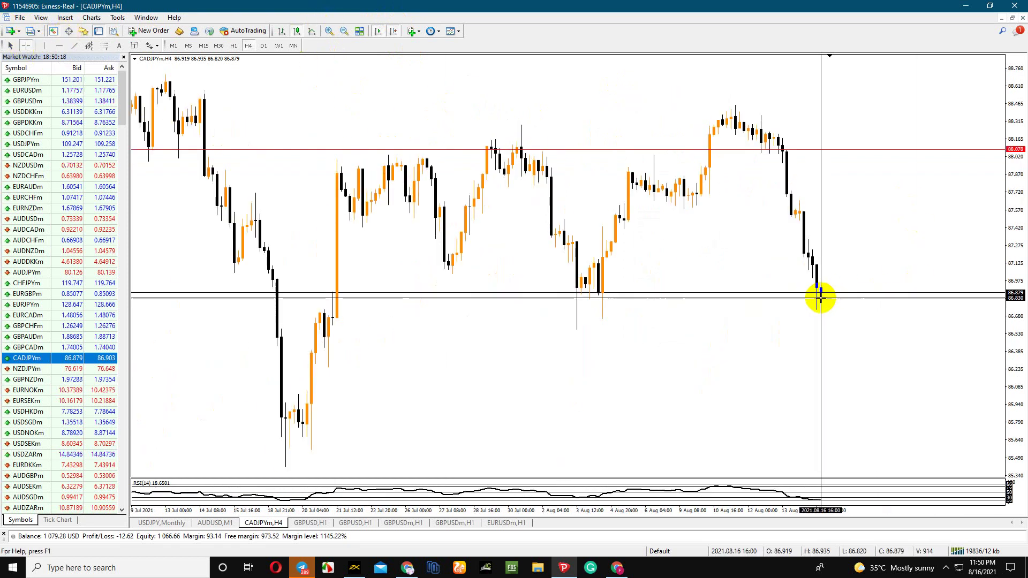
drag(816, 293, 874, 149)
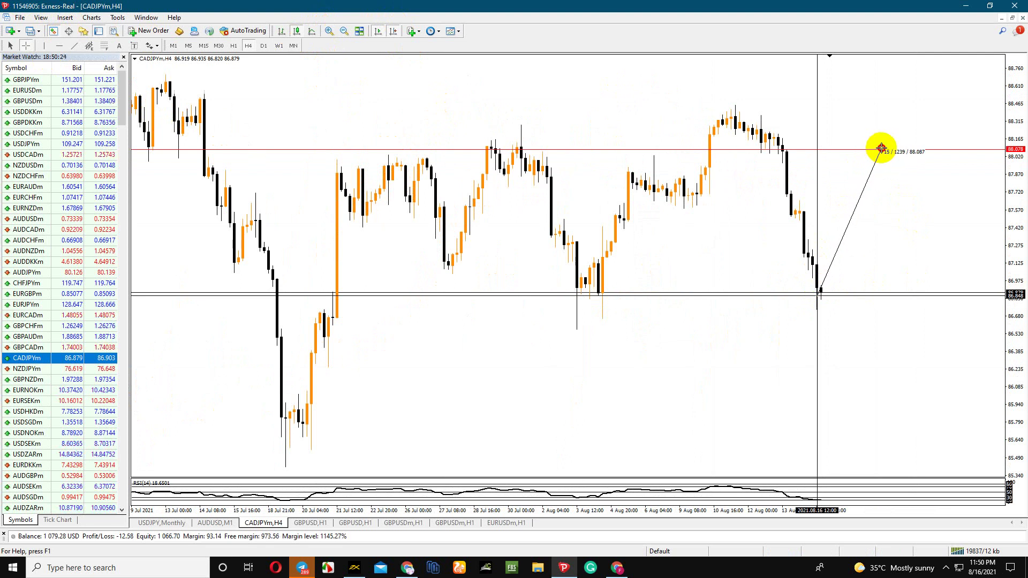
drag(880, 147, 882, 152)
Step: Back in TradingView, draw a rectangle zone over the August high around 88.32–88.68
click(965, 5)
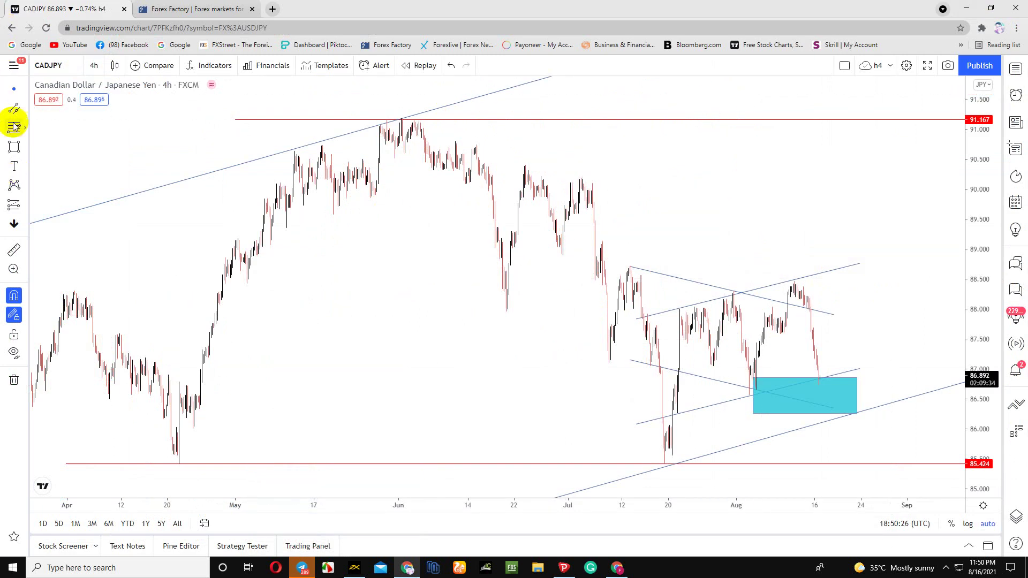
click(27, 141)
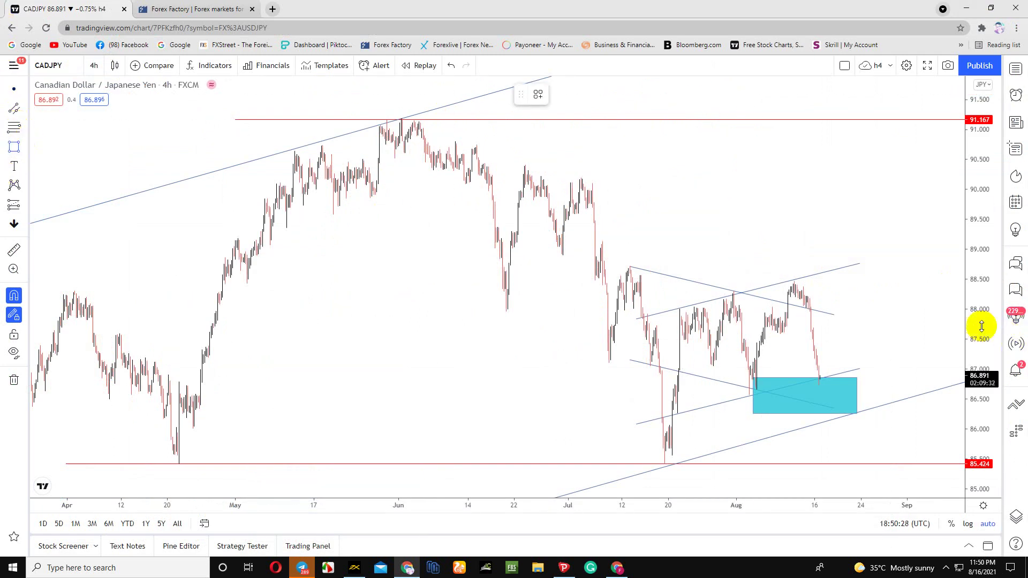
drag(930, 268, 788, 290)
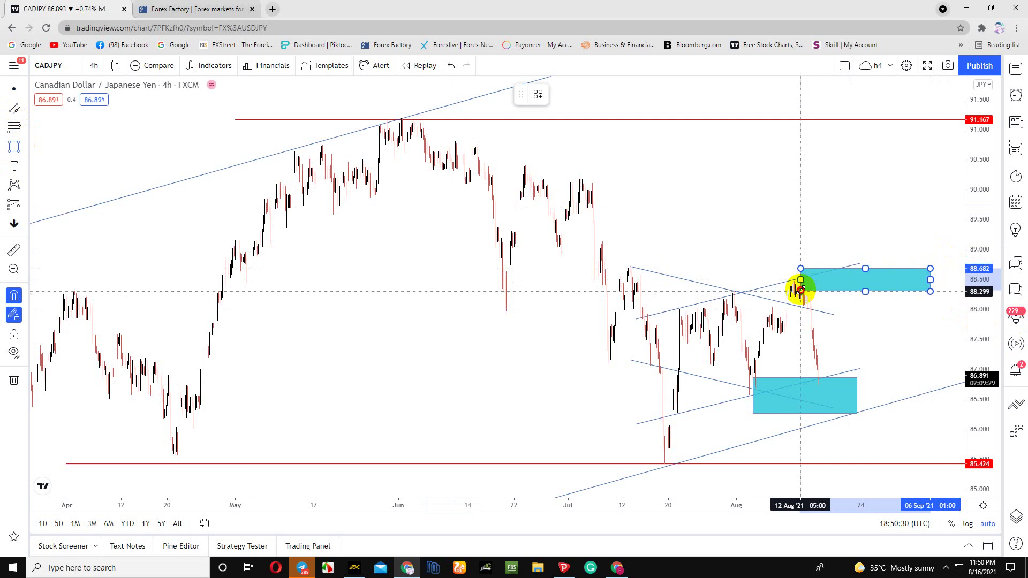
click(659, 240)
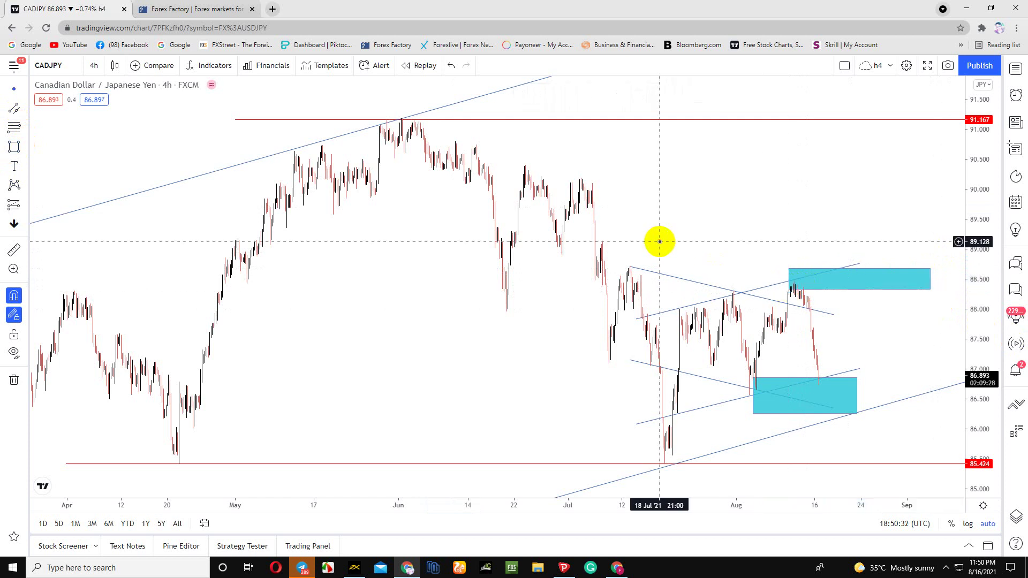
Step: Recolour the new upper zone's fill green
right_click(781, 162)
click(691, 234)
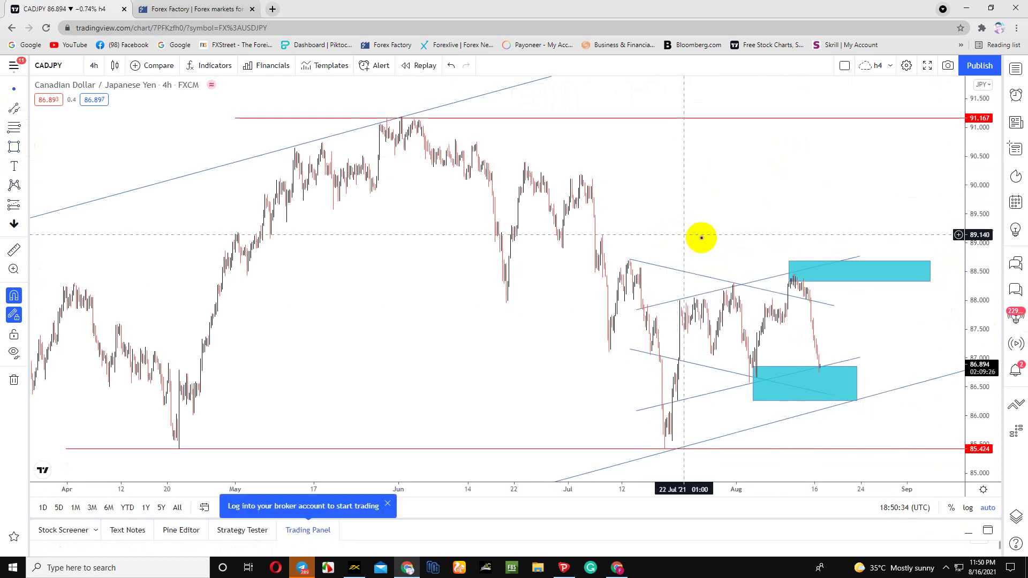
click(831, 279)
right_click(832, 283)
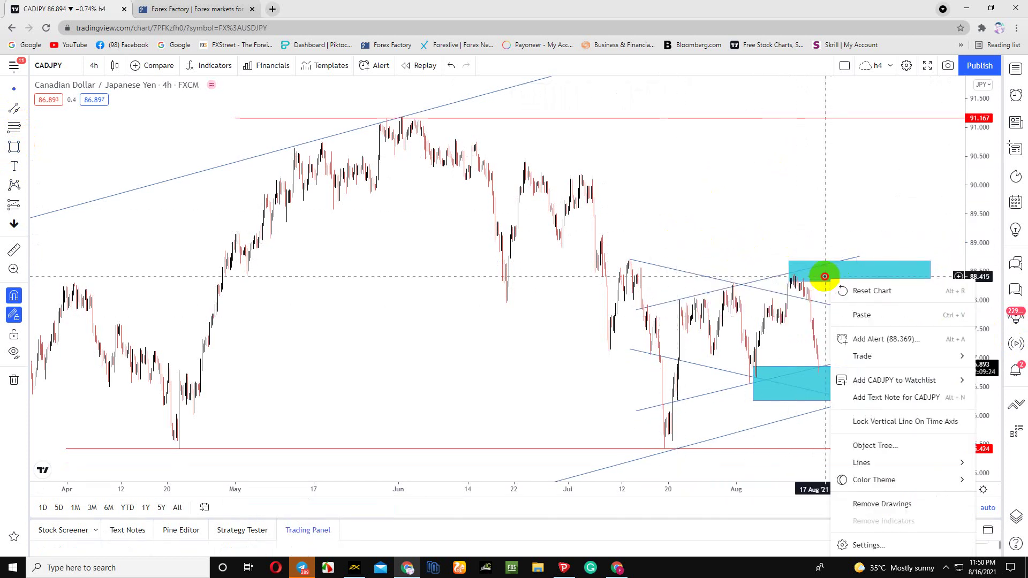
click(824, 277)
click(581, 94)
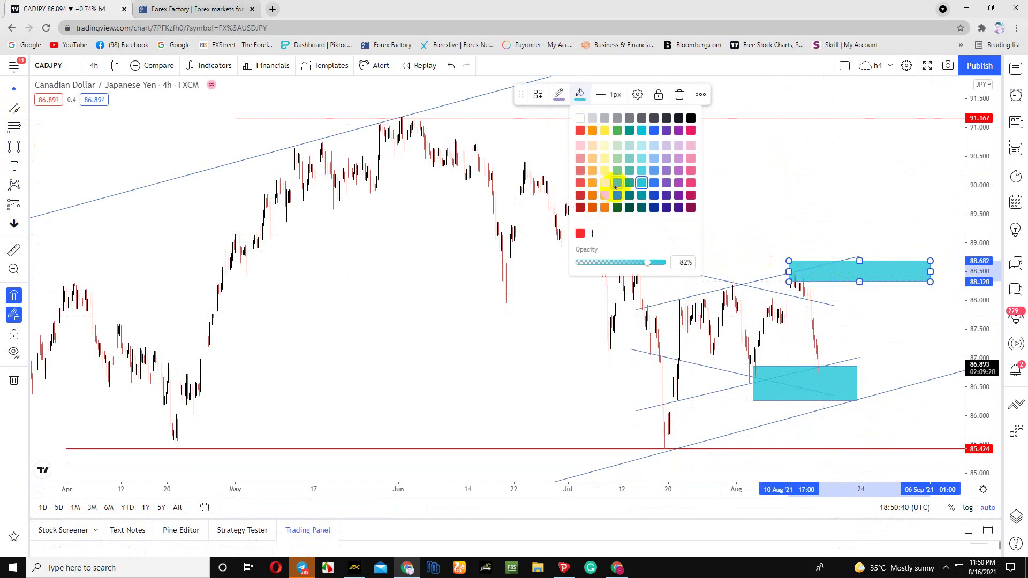
click(616, 183)
Step: Select the lower cyan support zone
right_click(585, 208)
click(825, 417)
click(824, 405)
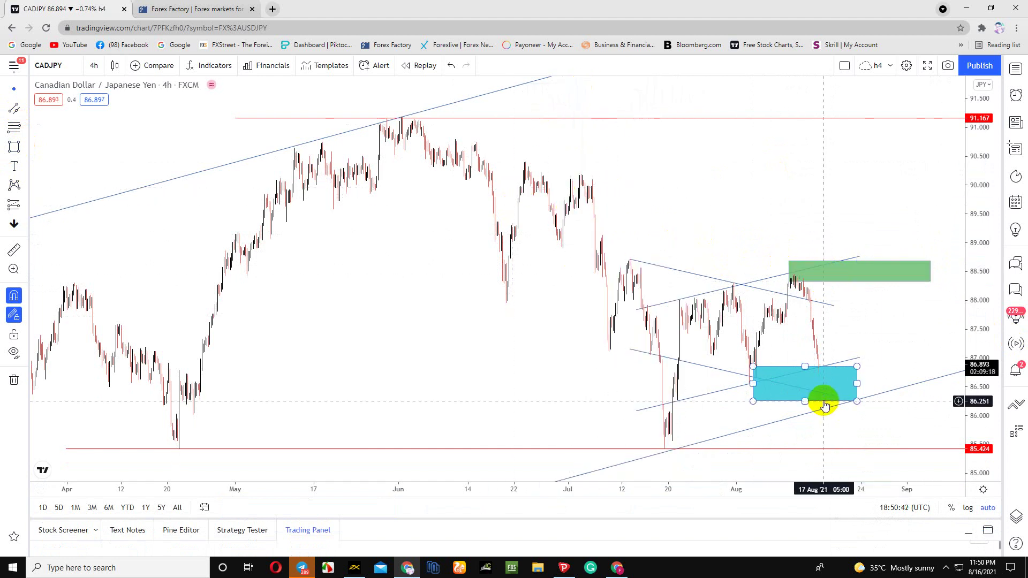
Step: Resize and raise the cyan zone so it spans about 86.5–86.9
click(579, 94)
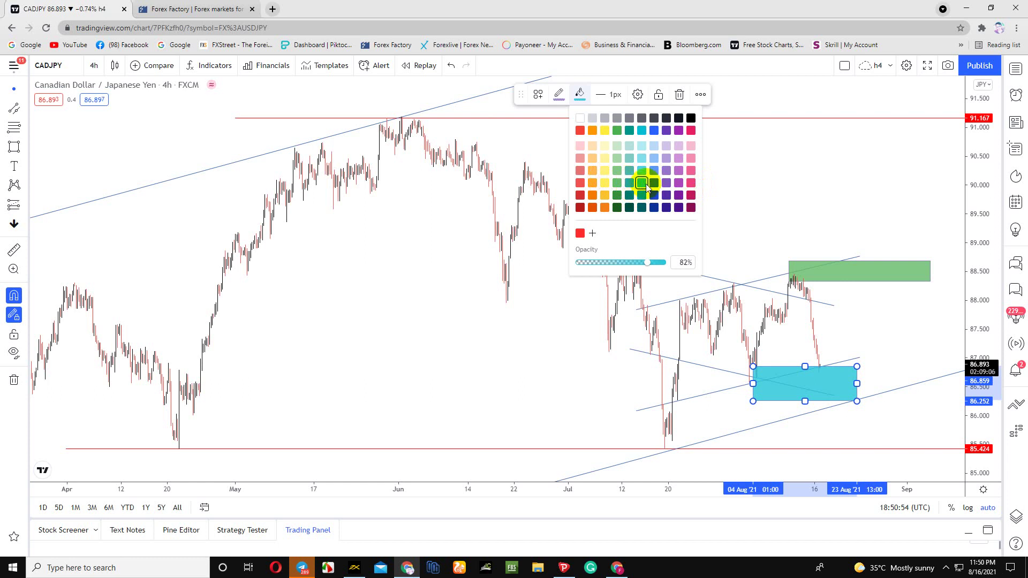
drag(856, 366, 900, 371)
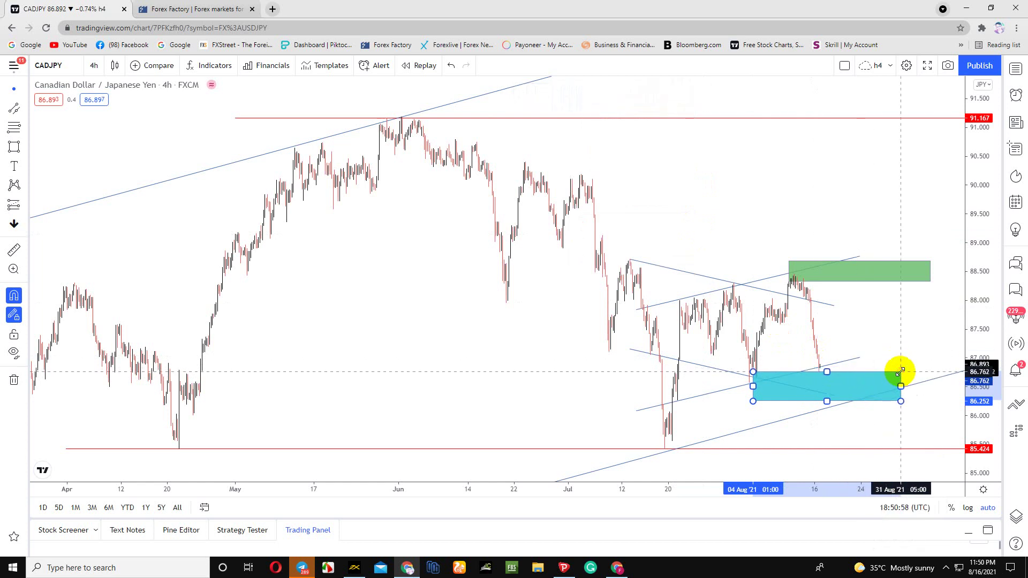
drag(844, 402, 843, 394)
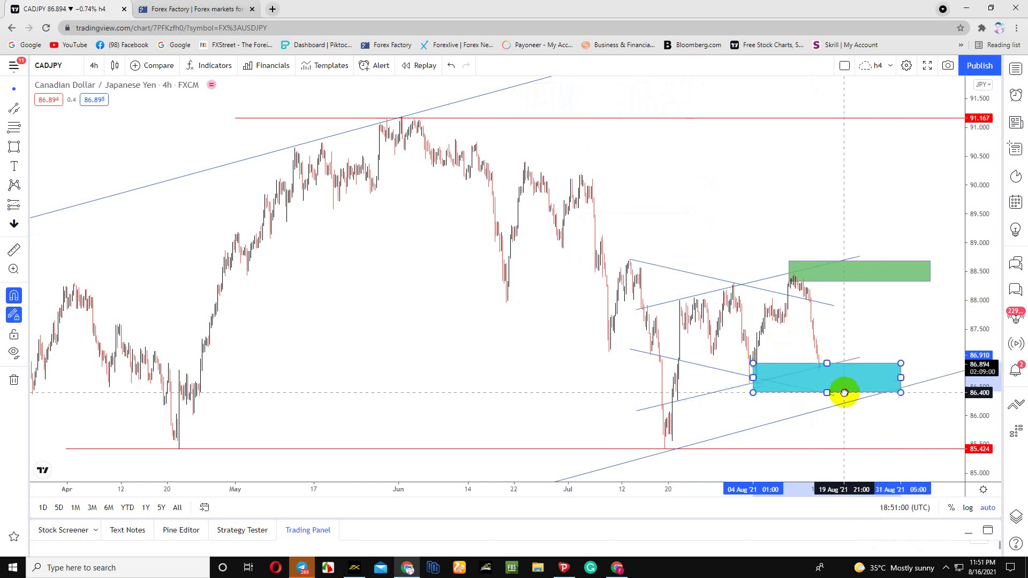
drag(900, 363, 895, 369)
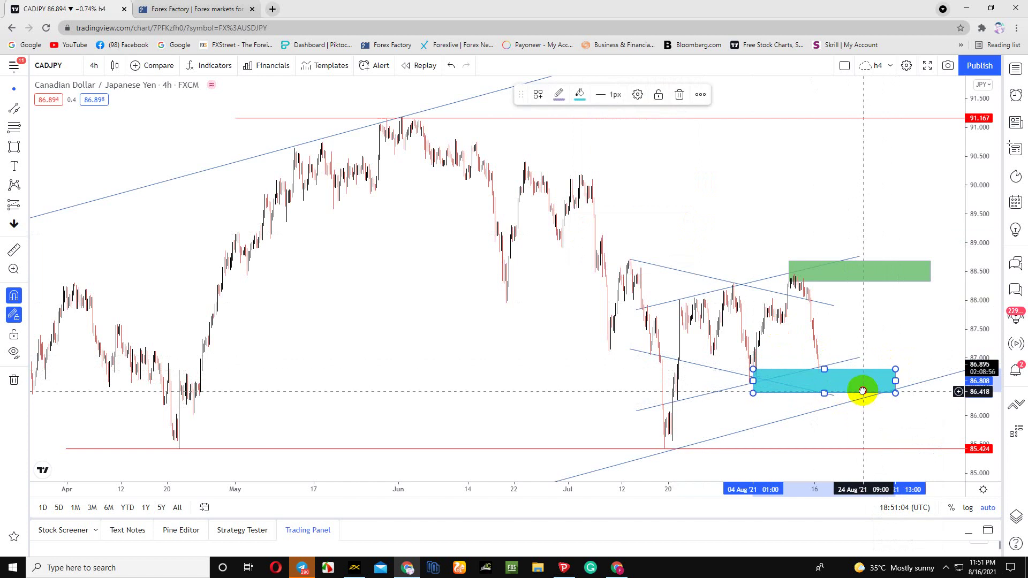
drag(862, 391, 873, 385)
Step: Draw a new rectangle zone at the early-July high
click(199, 257)
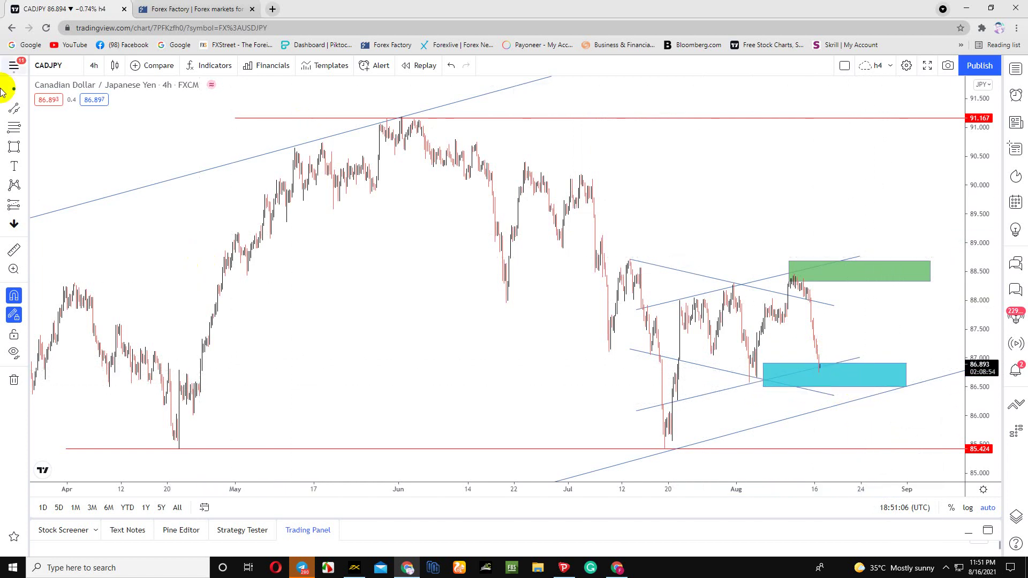
click(12, 145)
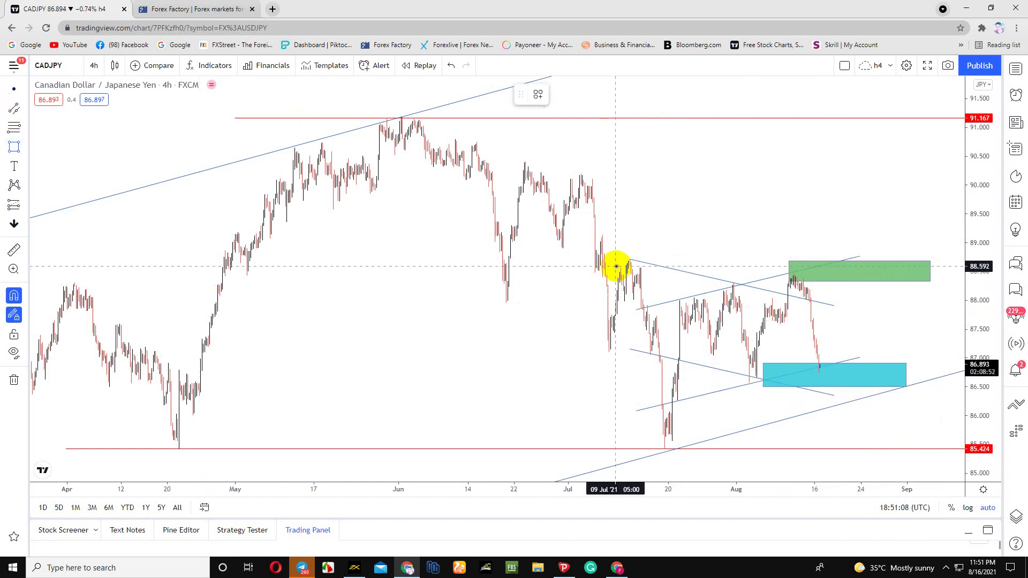
drag(619, 256, 684, 272)
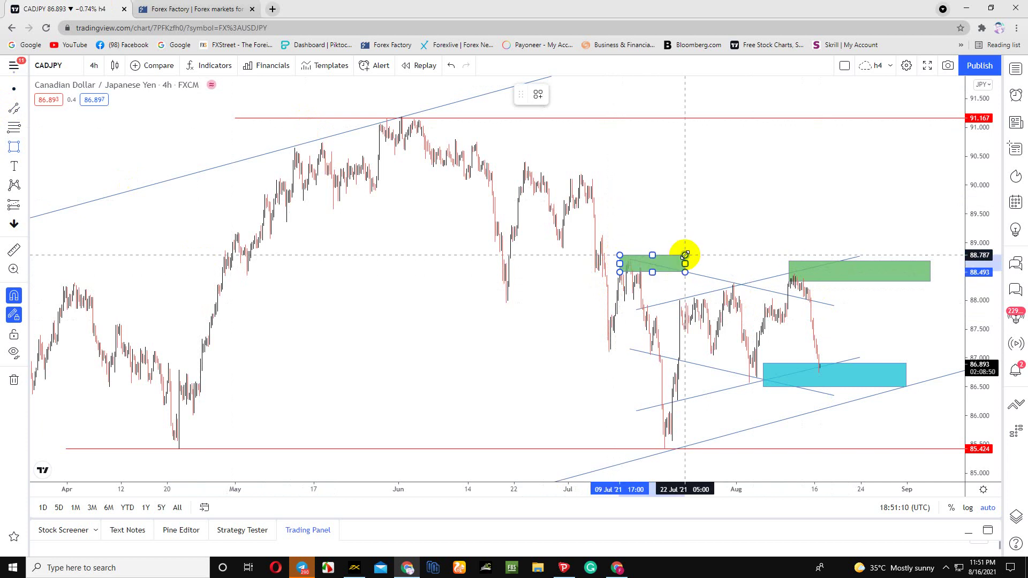
Step: Make the 88.6 zone yellow and add a thin yellow zone around 86.9–87.2 spanning 6–29 July
click(579, 95)
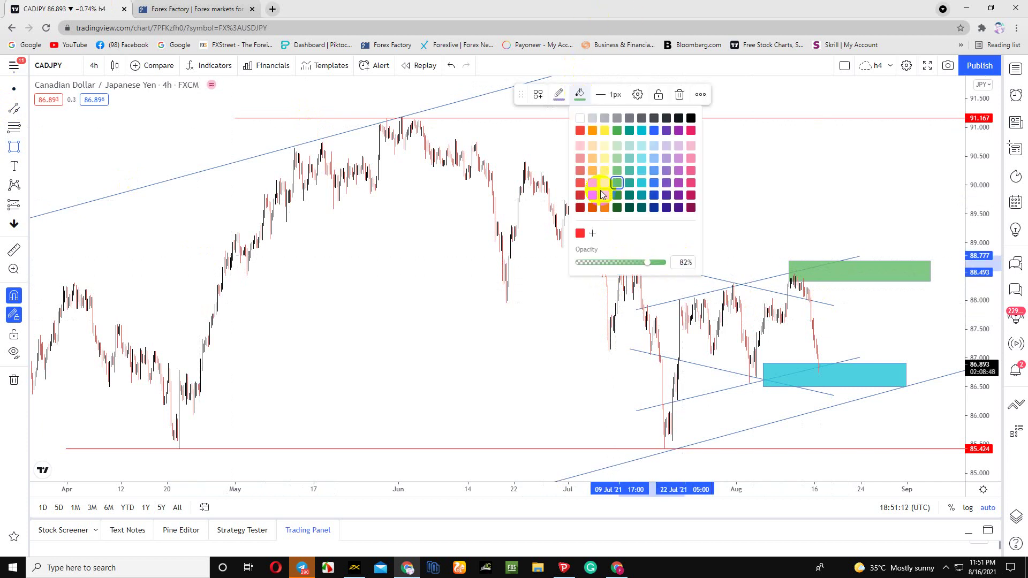
click(604, 183)
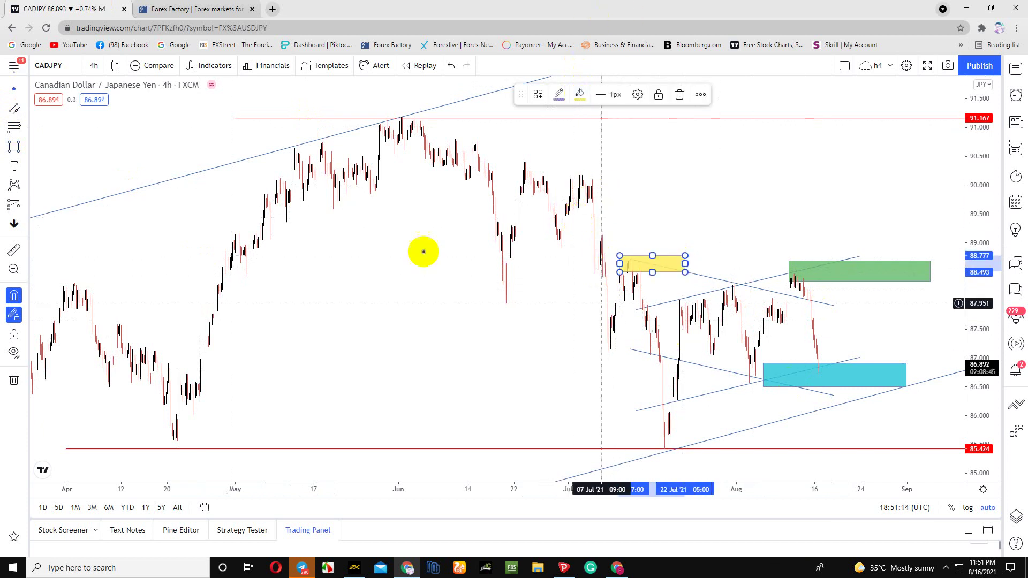
click(11, 147)
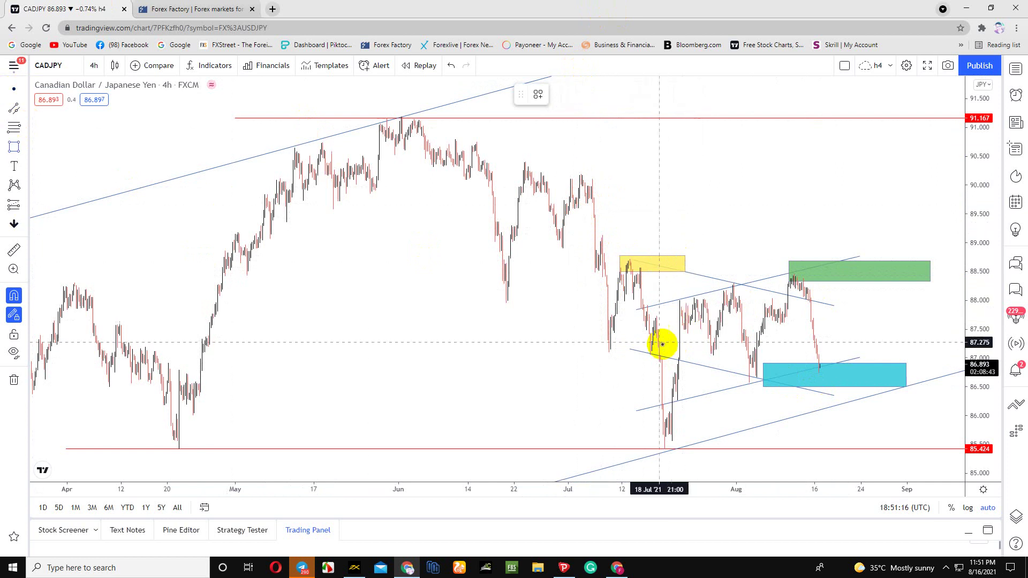
click(723, 349)
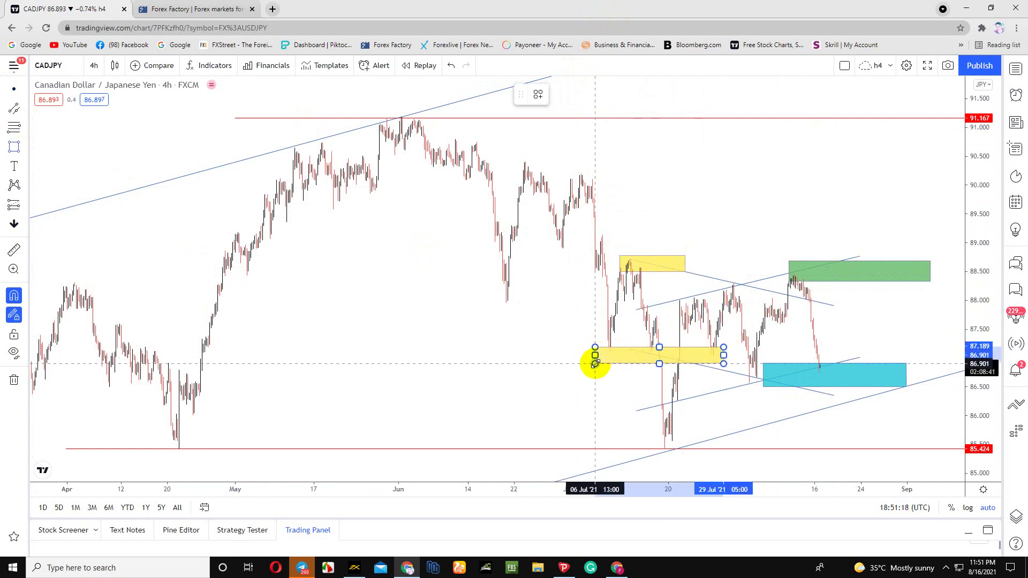
click(594, 364)
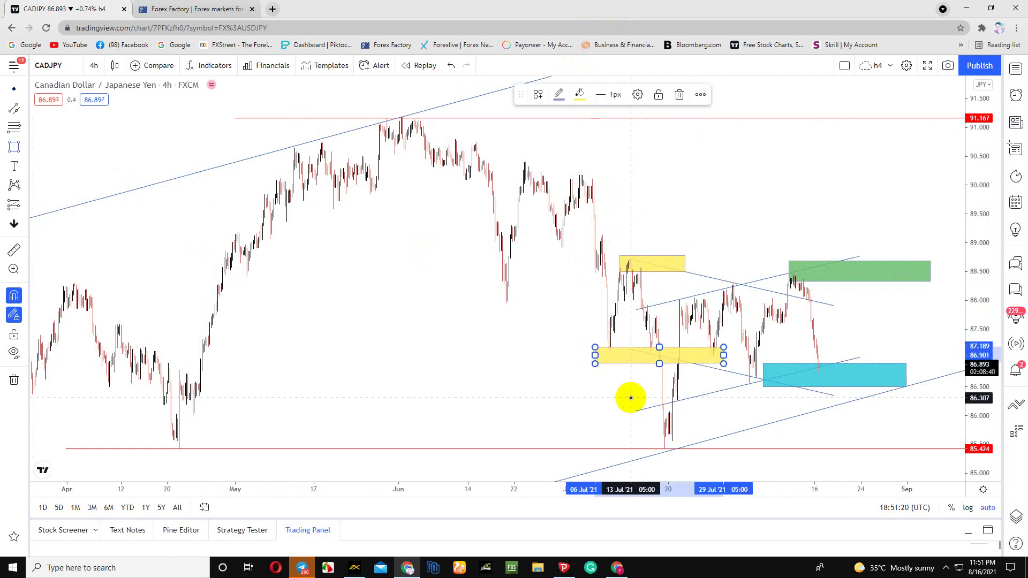
click(11, 153)
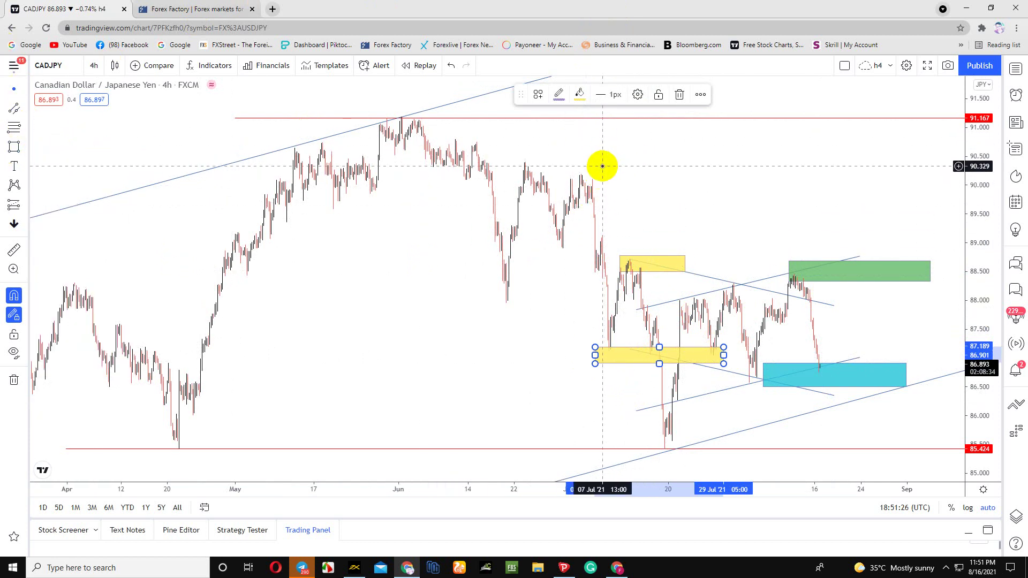
click(18, 107)
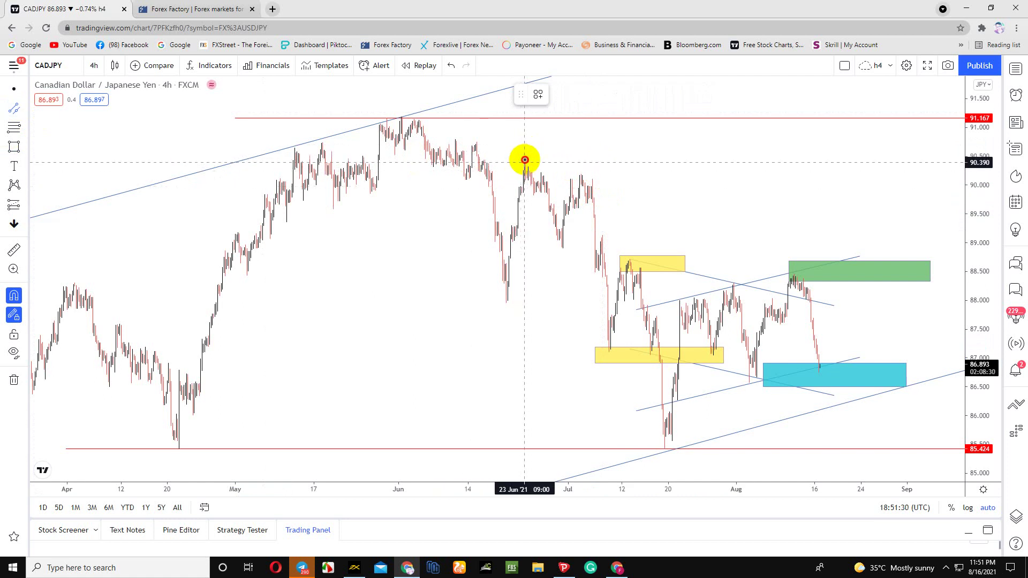
Step: Draw a descending parallel channel from the late-June high to mid-July
click(525, 160)
click(632, 183)
drag(575, 172, 573, 251)
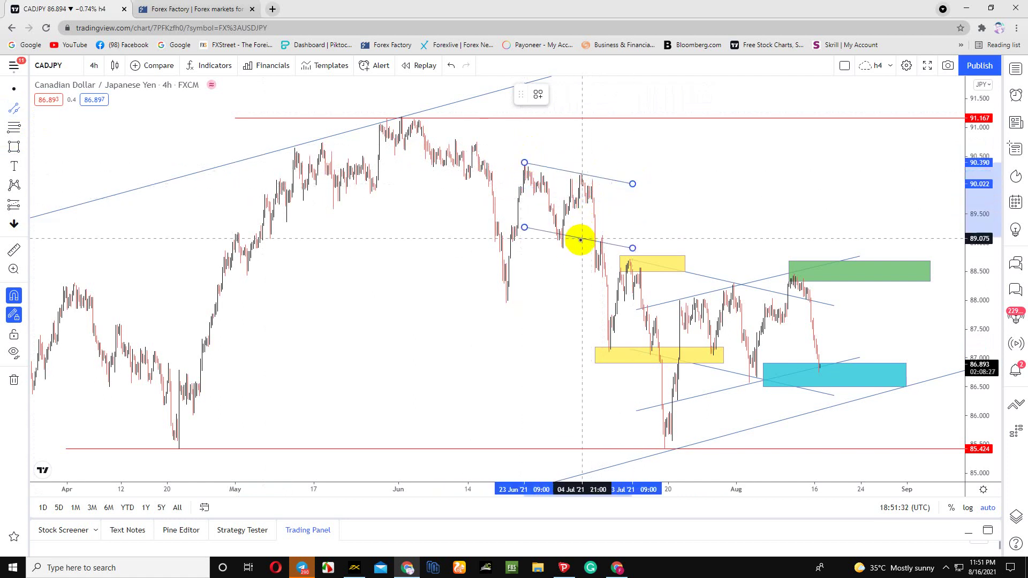
click(570, 249)
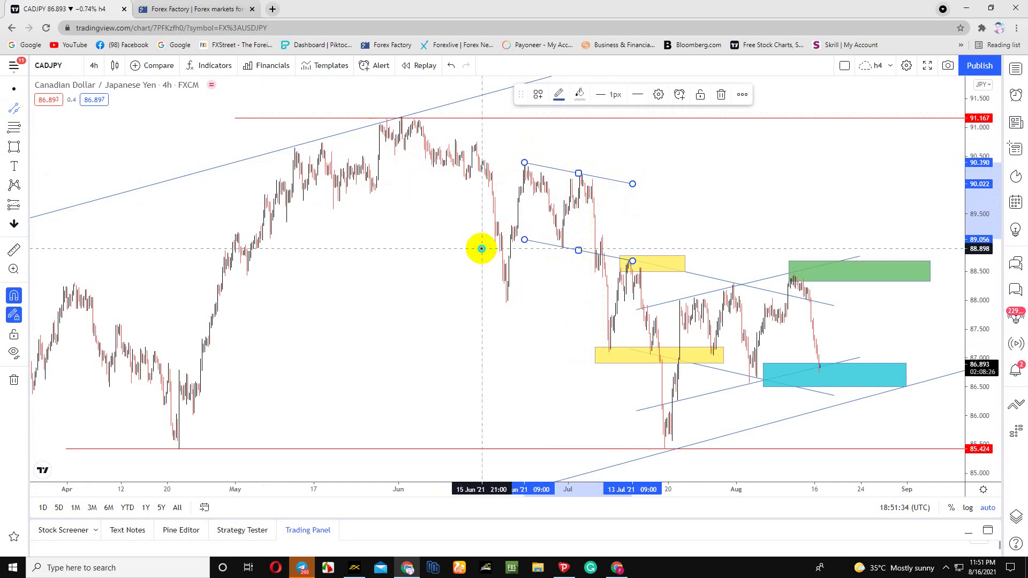
drag(515, 238, 481, 234)
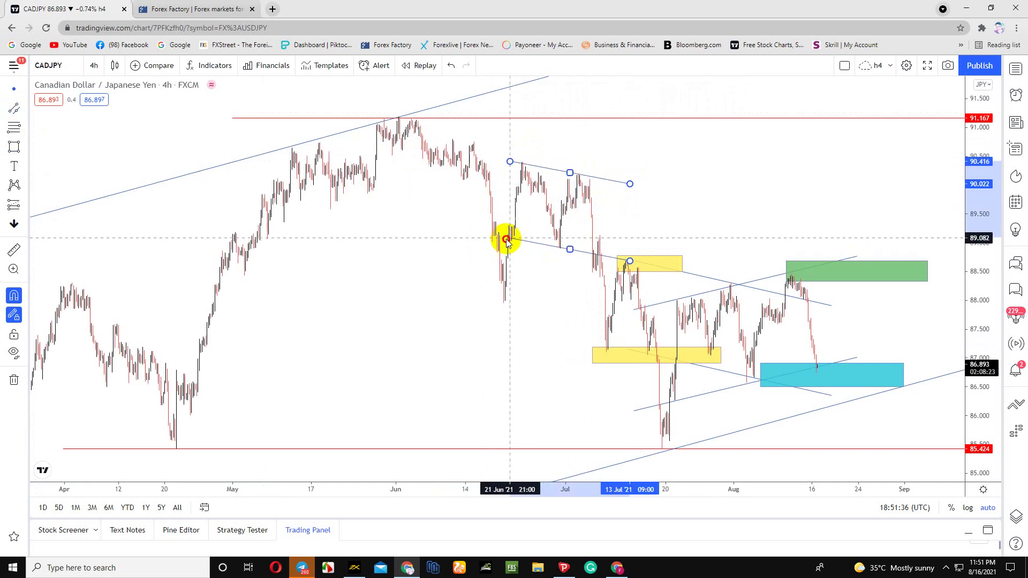
click(397, 151)
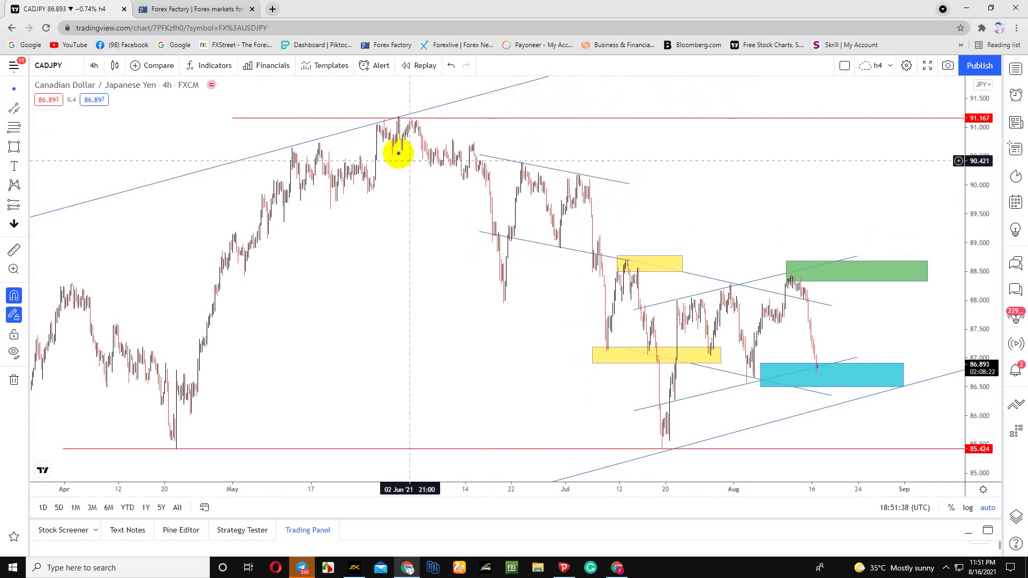
Step: Add a yellow rectangle zone around 90.0–90.2 at the channel's upper line
click(10, 151)
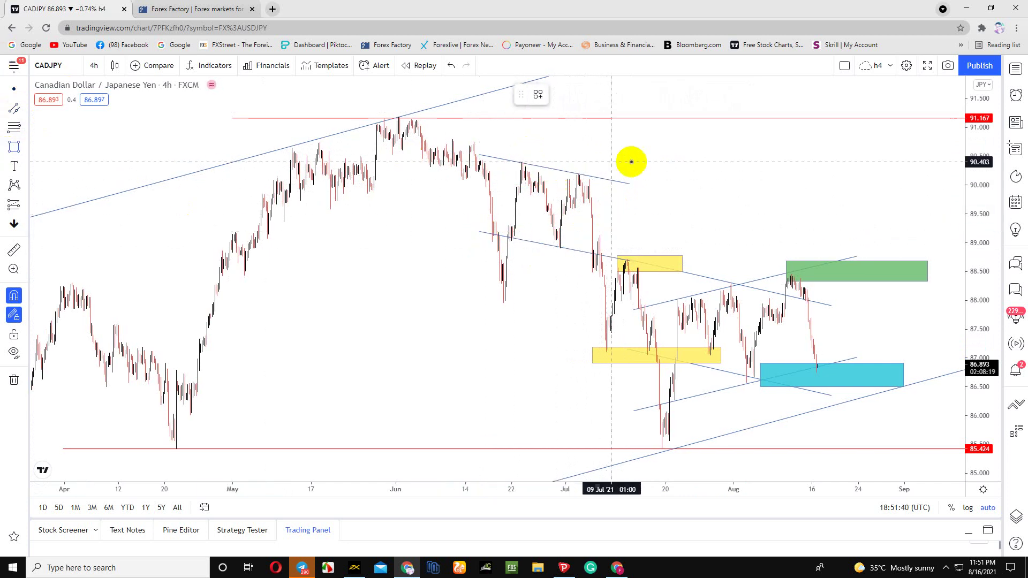
drag(614, 173, 536, 192)
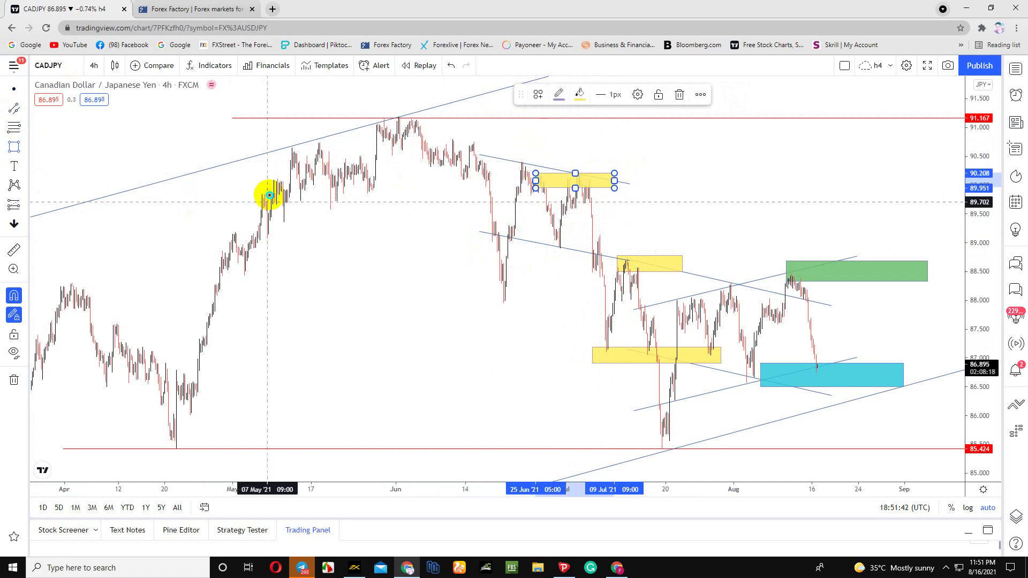
click(339, 200)
scroll(322, 304, up, 1)
scroll(323, 304, down, 1)
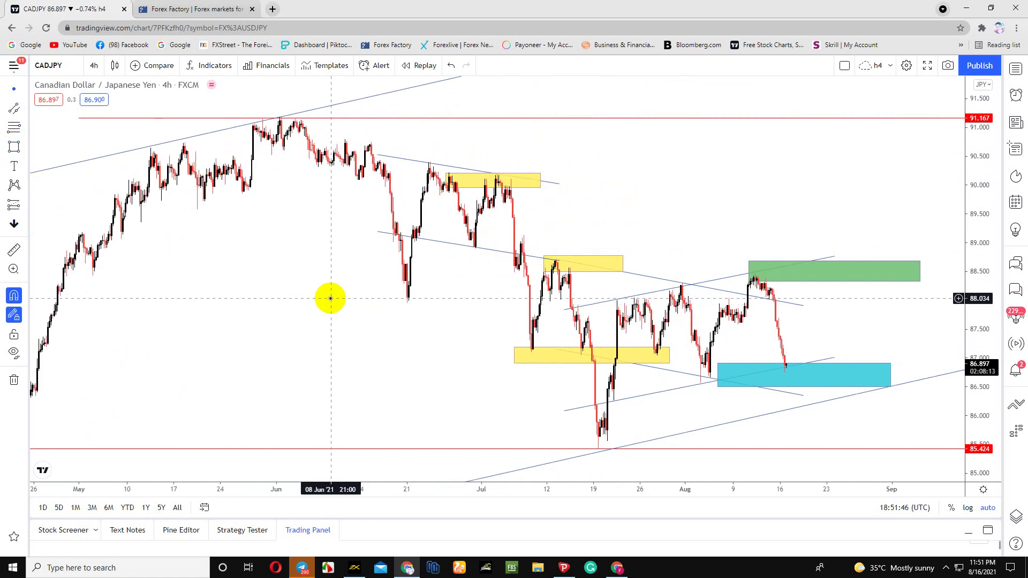
Step: Draw an arrow from the latest low in the cyan zone up into the green zone, then bring up MT4
click(25, 111)
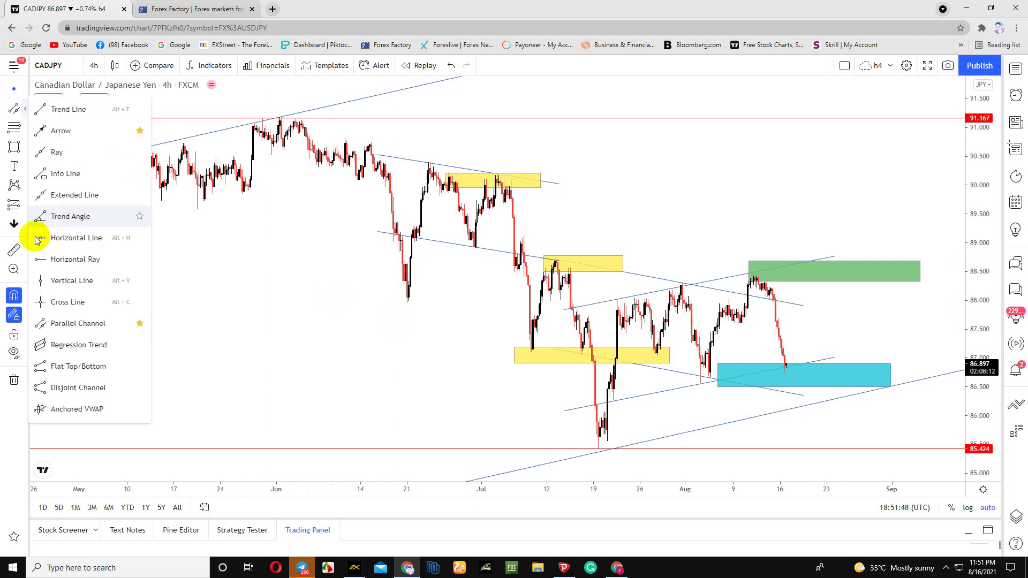
click(62, 131)
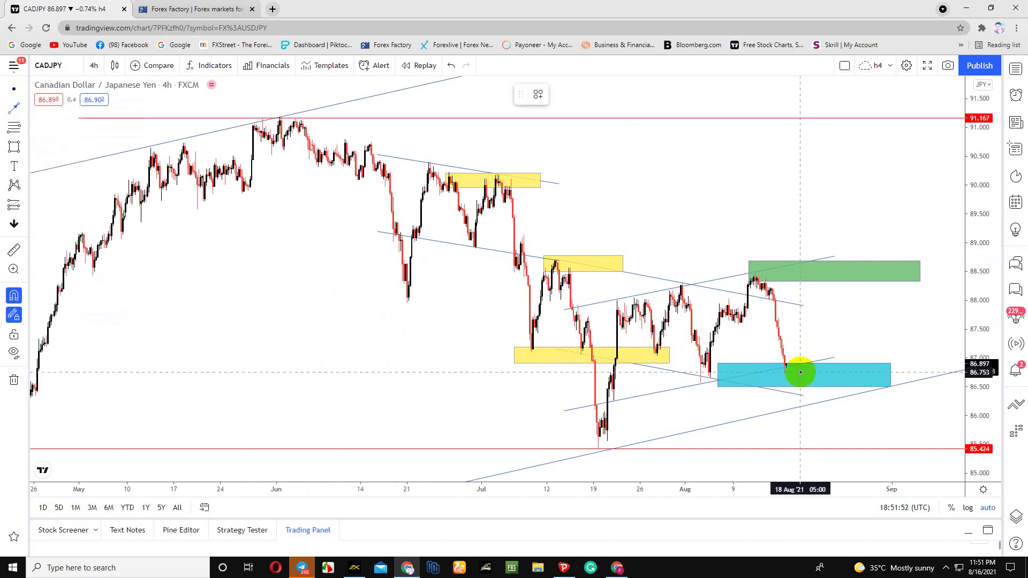
click(784, 378)
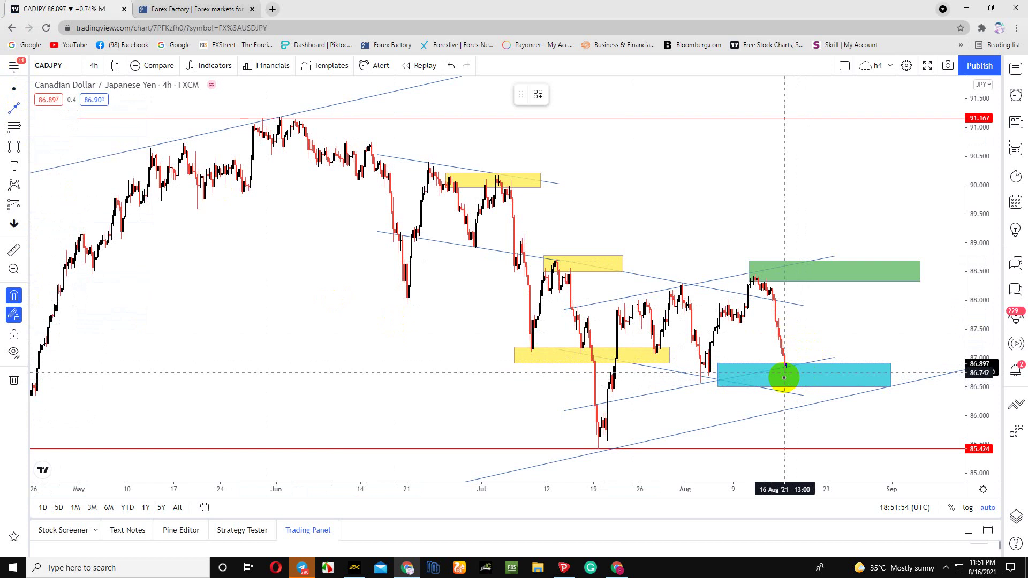
click(799, 371)
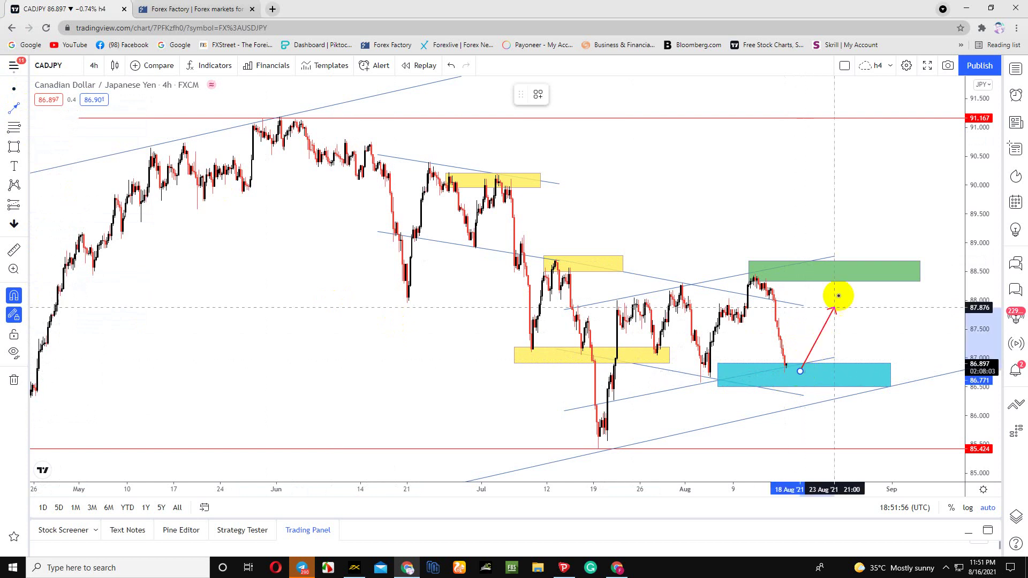
click(843, 284)
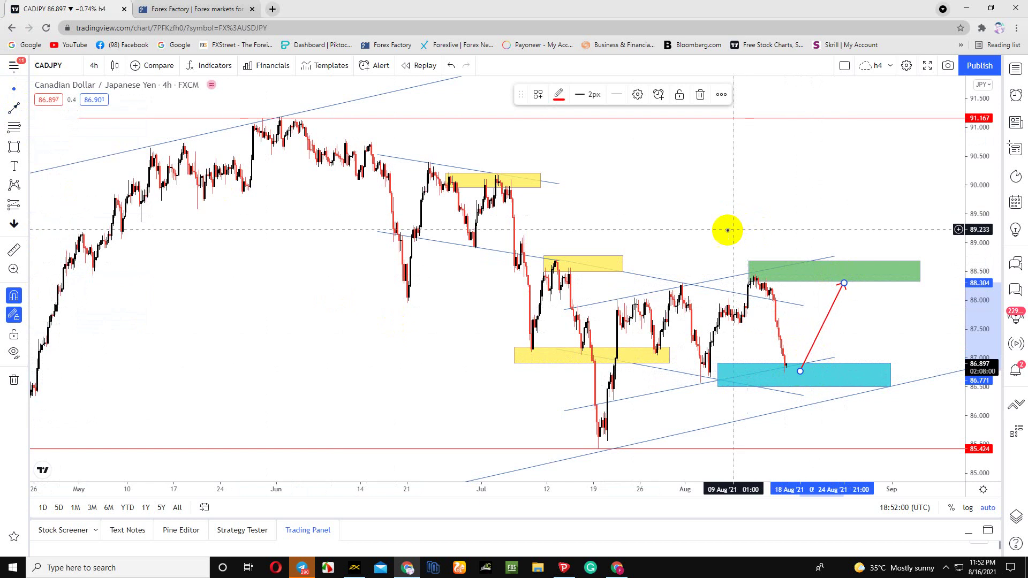
click(563, 567)
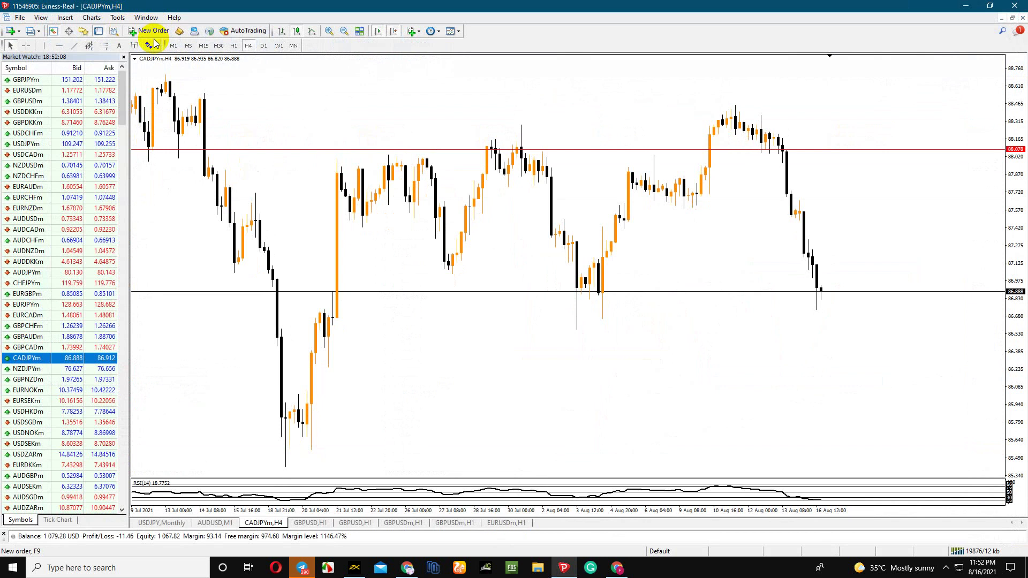
Step: Buy 0.03 lots of CADJPYm at market, zoom the chart out twice, and minimize MT4
click(153, 32)
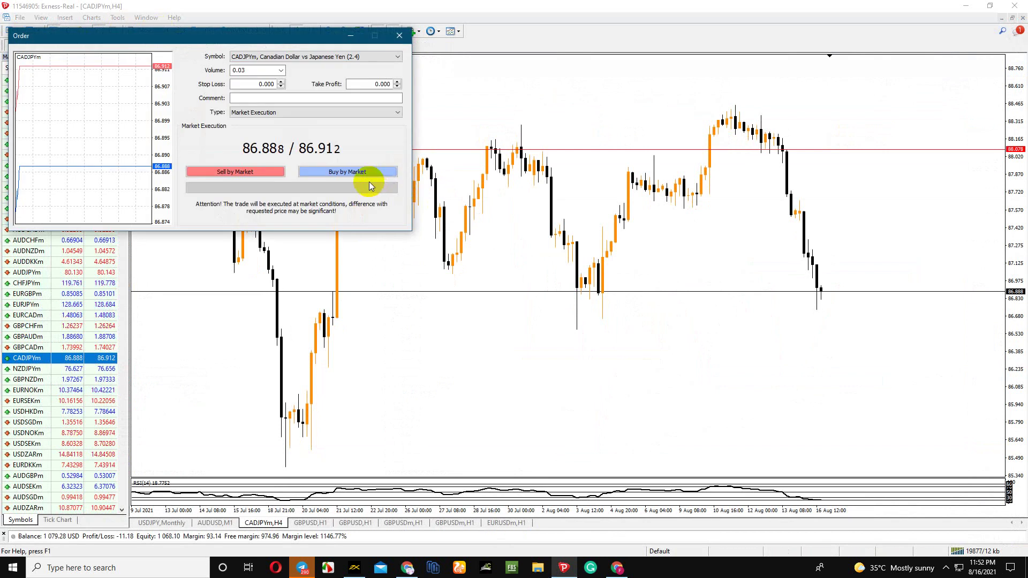
click(374, 172)
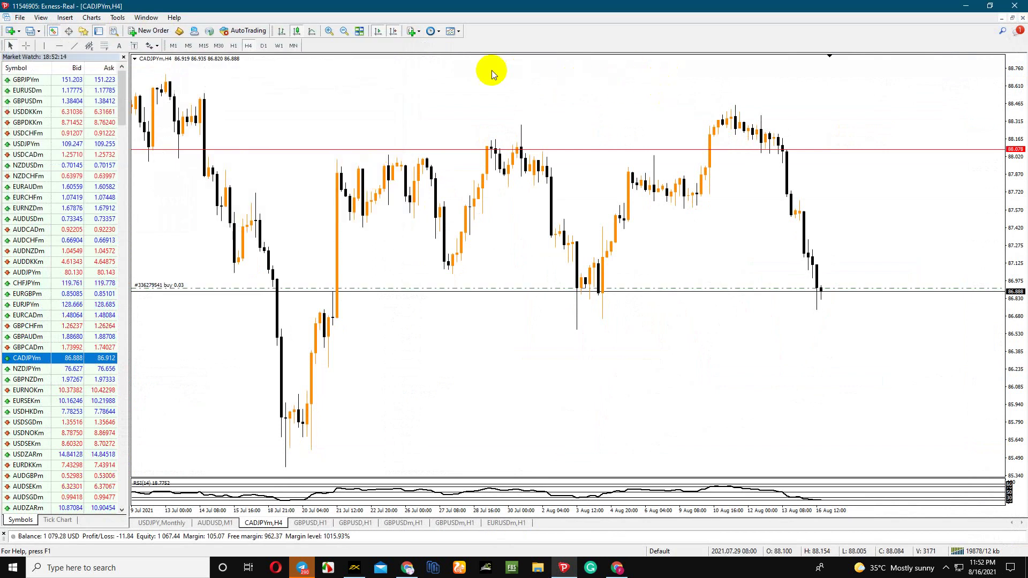
click(338, 30)
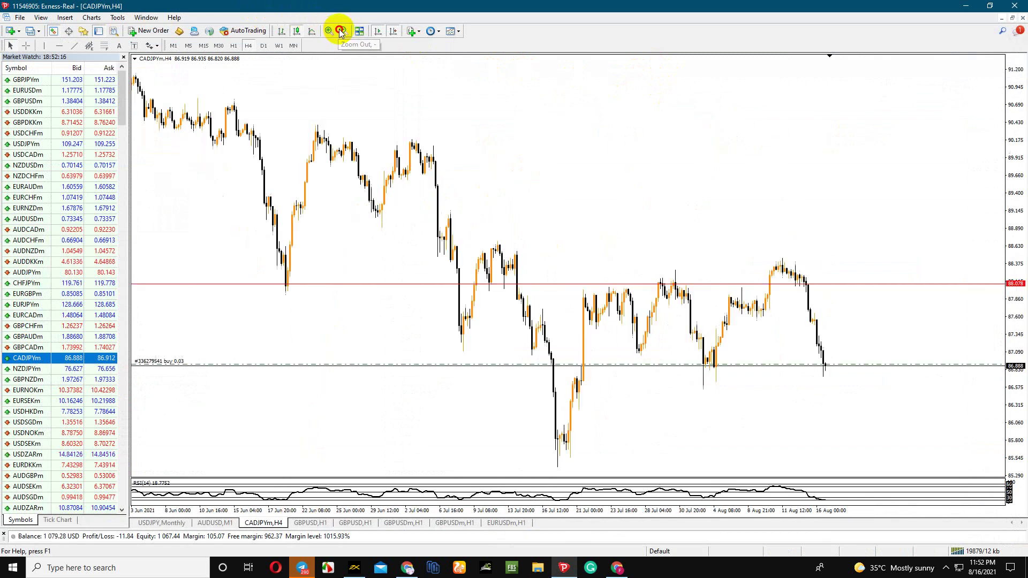
click(338, 30)
click(964, 6)
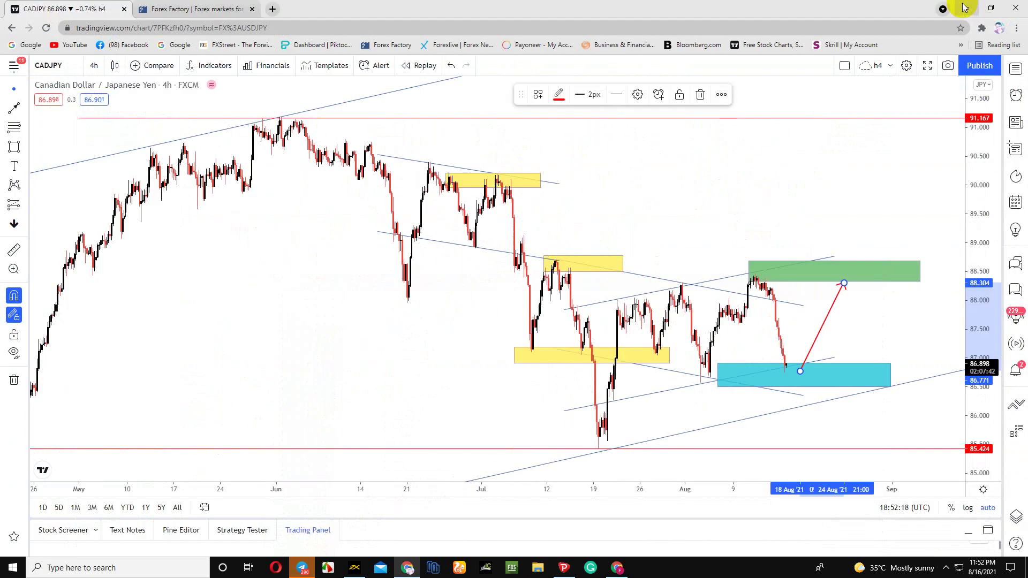
Step: Open the time-zone list from the chart's UTC label at the bottom right
right_click(728, 123)
mouse_move(760, 199)
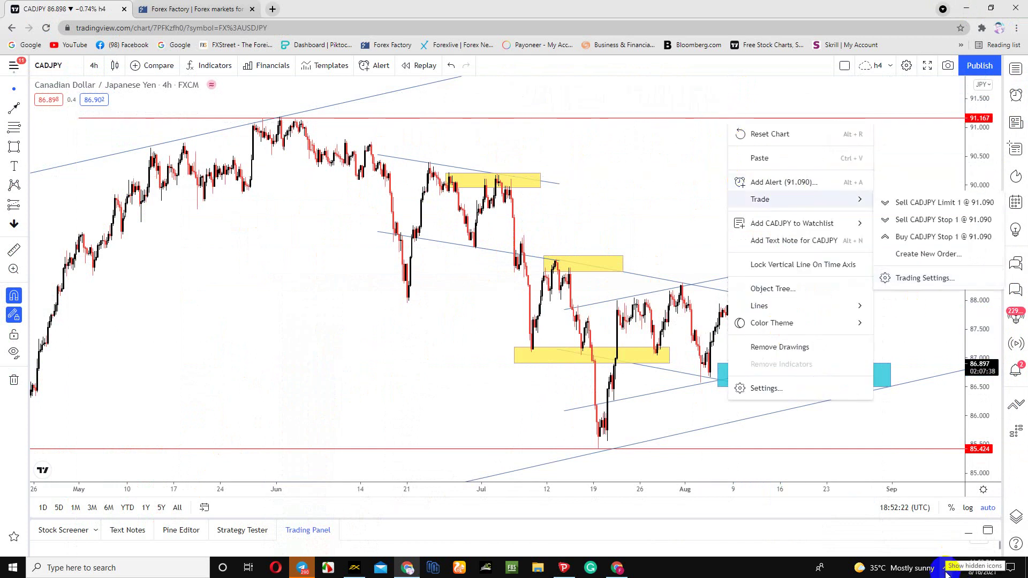
click(888, 506)
click(946, 568)
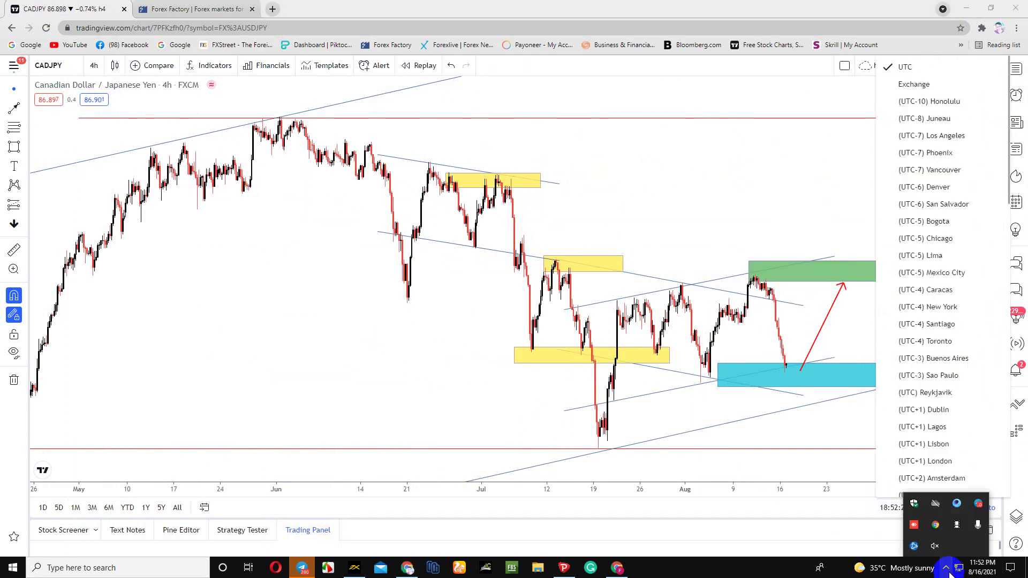